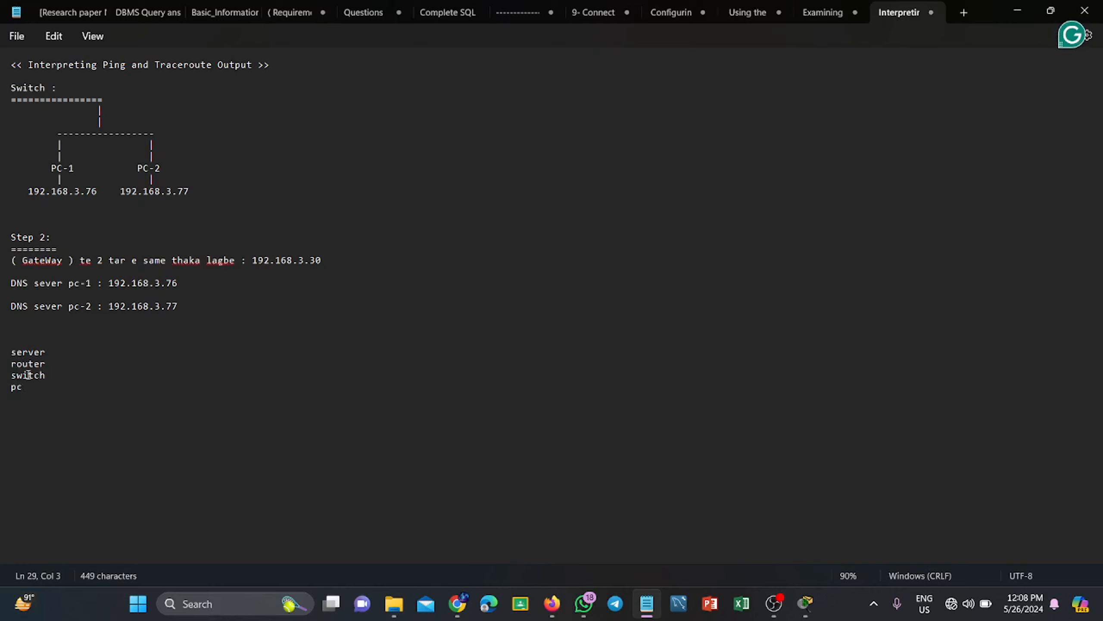
# Review the device list and the IP addresses assigned to PC-1 and PC-2 in the ping and traceroute notes
pyautogui.moveTo(13, 353); pyautogui.dragTo(34, 395)
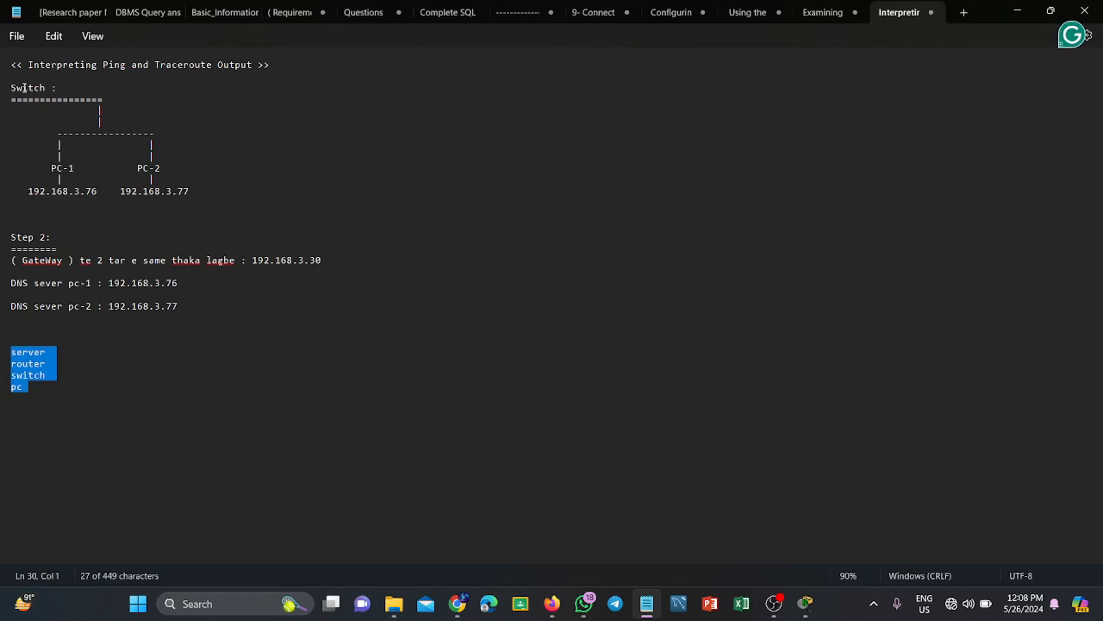
pyautogui.click(46, 355)
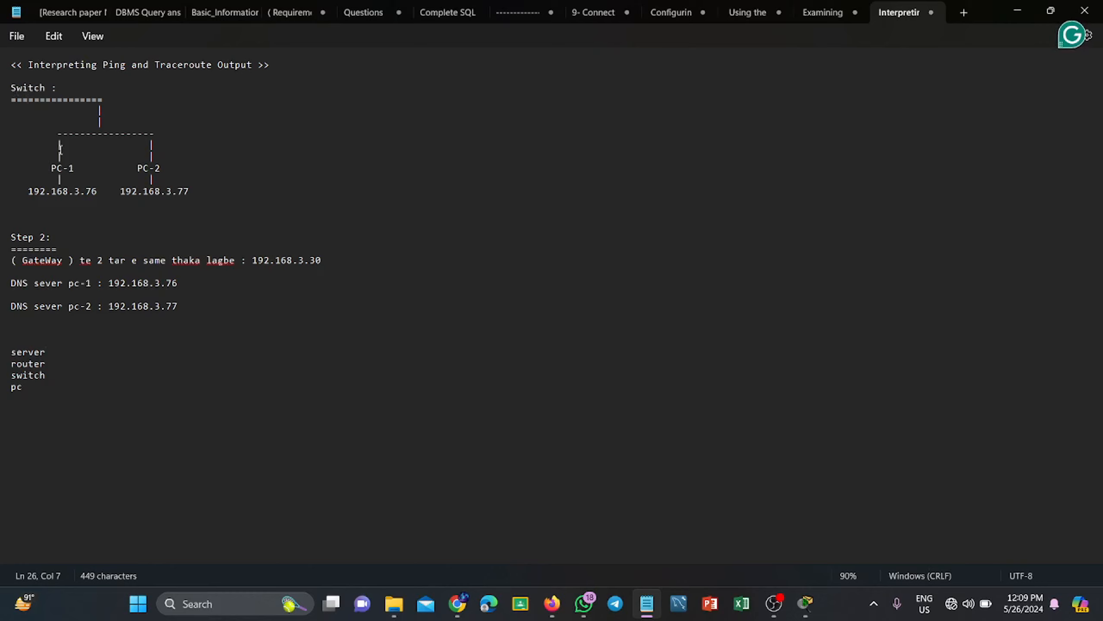
pyautogui.moveTo(52, 168); pyautogui.dragTo(163, 172)
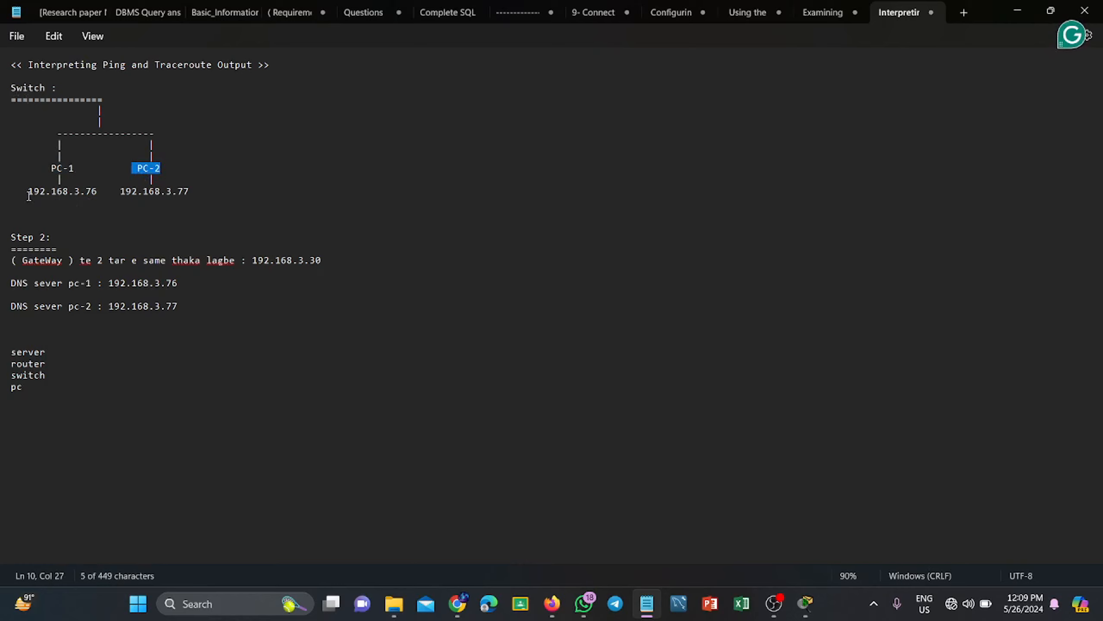
pyautogui.moveTo(29, 196); pyautogui.dragTo(78, 193)
pyautogui.click(49, 197)
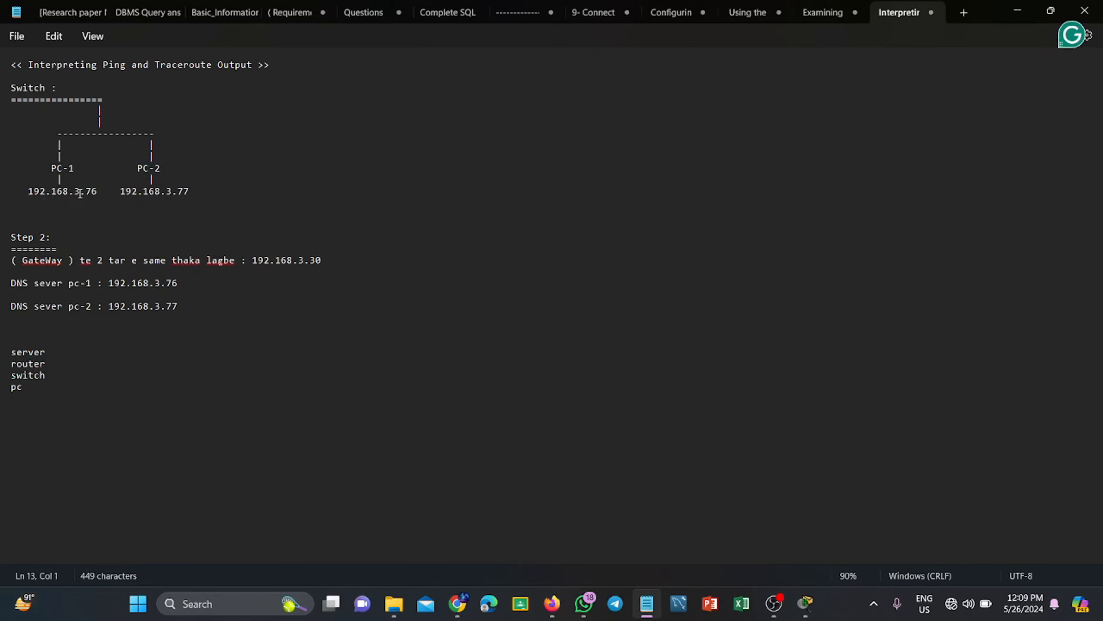
pyautogui.moveTo(79, 194)
pyautogui.mouseDown()
pyautogui.moveTo(62, 197)
pyautogui.moveTo(98, 193)
pyautogui.mouseUp()
pyautogui.moveTo(178, 192); pyautogui.dragTo(183, 193)
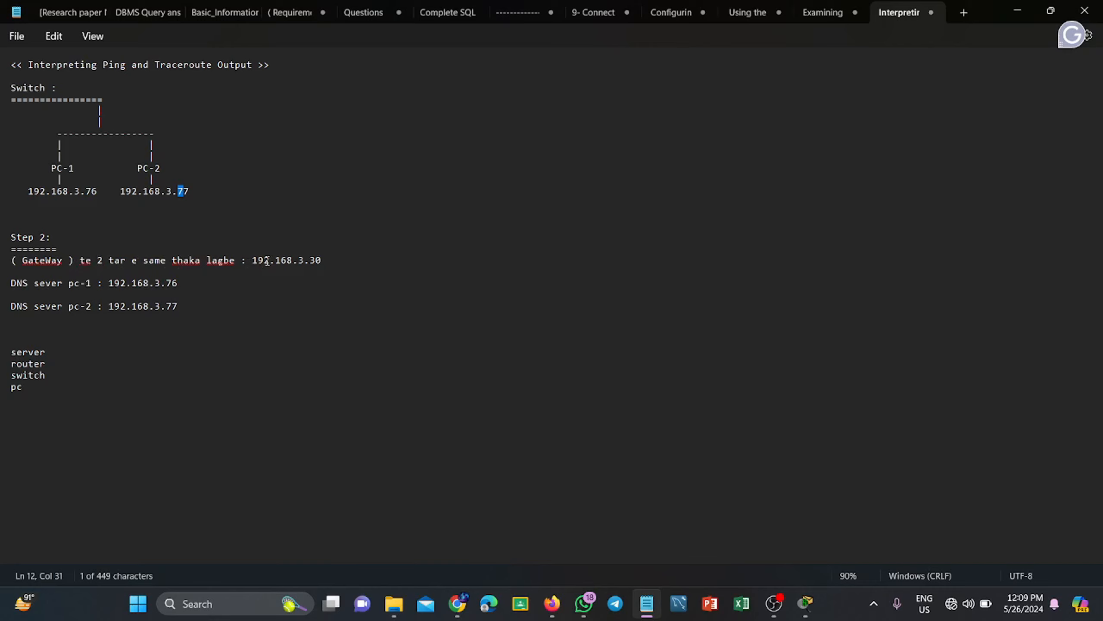
# Compare the shared gateway and each PC's DNS server address with the PC addresses in the notes' diagram
pyautogui.click(253, 260)
pyautogui.hotkey('shift', 'Home')
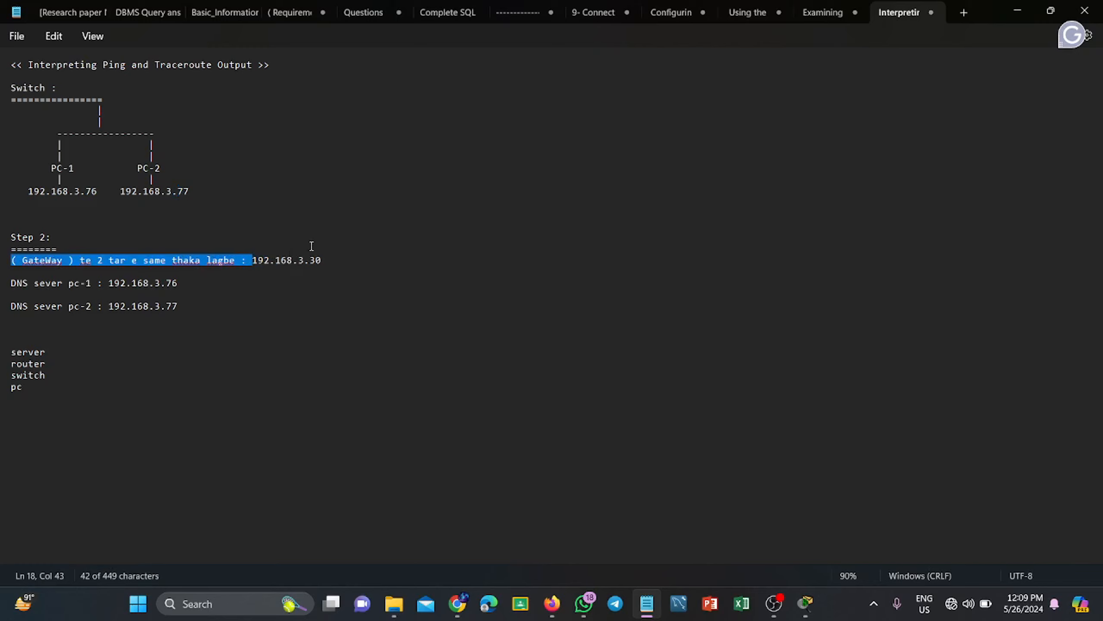
pyautogui.moveTo(126, 191); pyautogui.dragTo(184, 191)
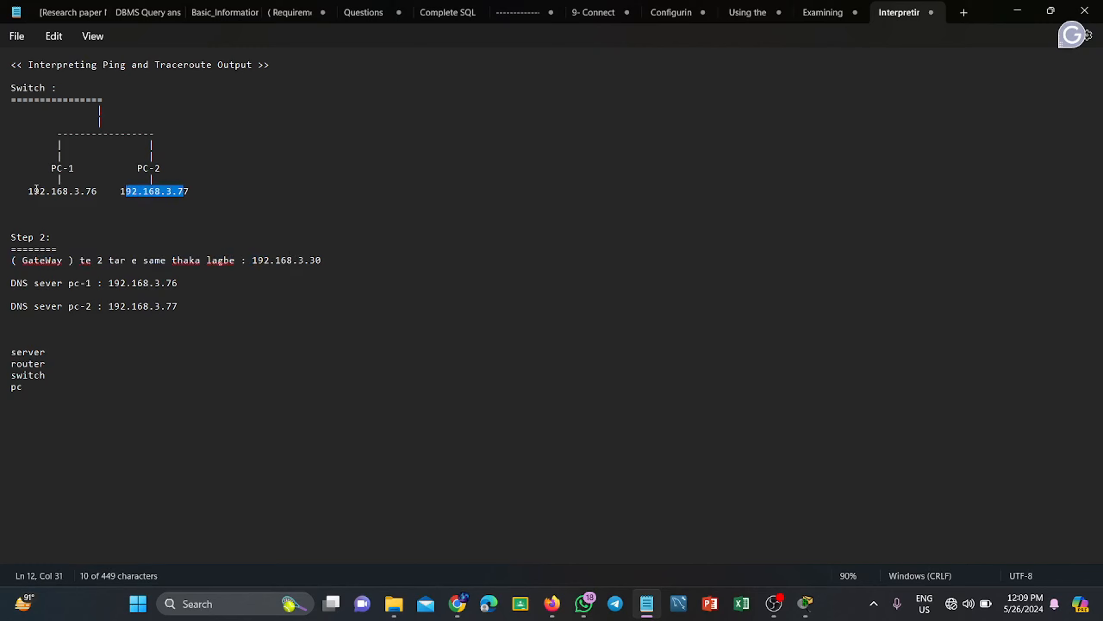
pyautogui.moveTo(37, 191); pyautogui.dragTo(103, 192)
pyautogui.moveTo(257, 260); pyautogui.dragTo(294, 261)
pyautogui.click(281, 260)
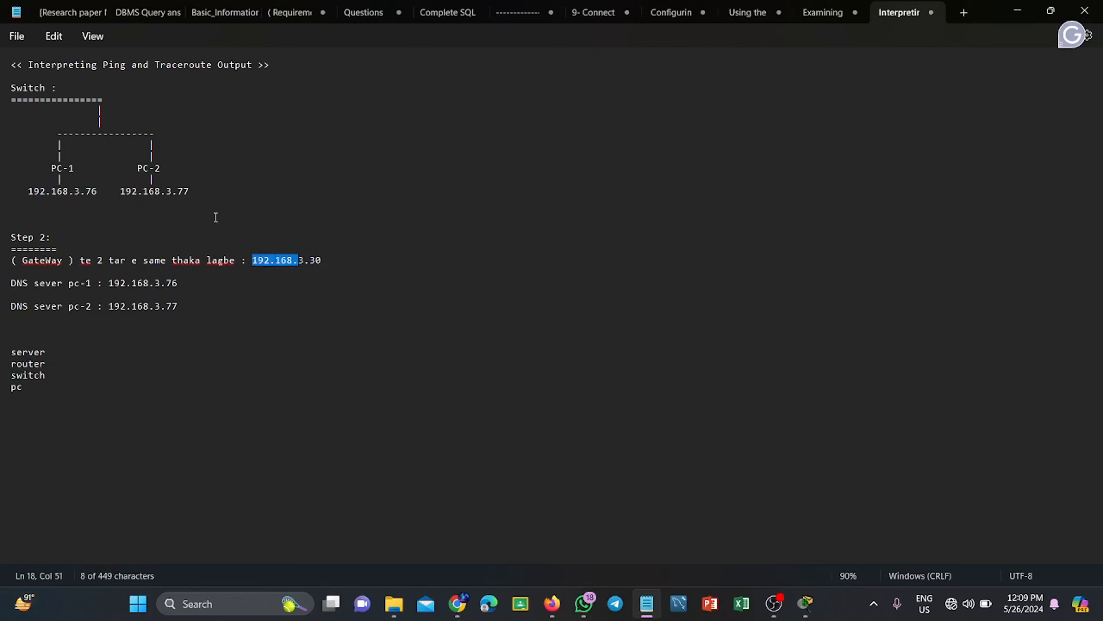
pyautogui.moveTo(310, 260); pyautogui.dragTo(321, 263)
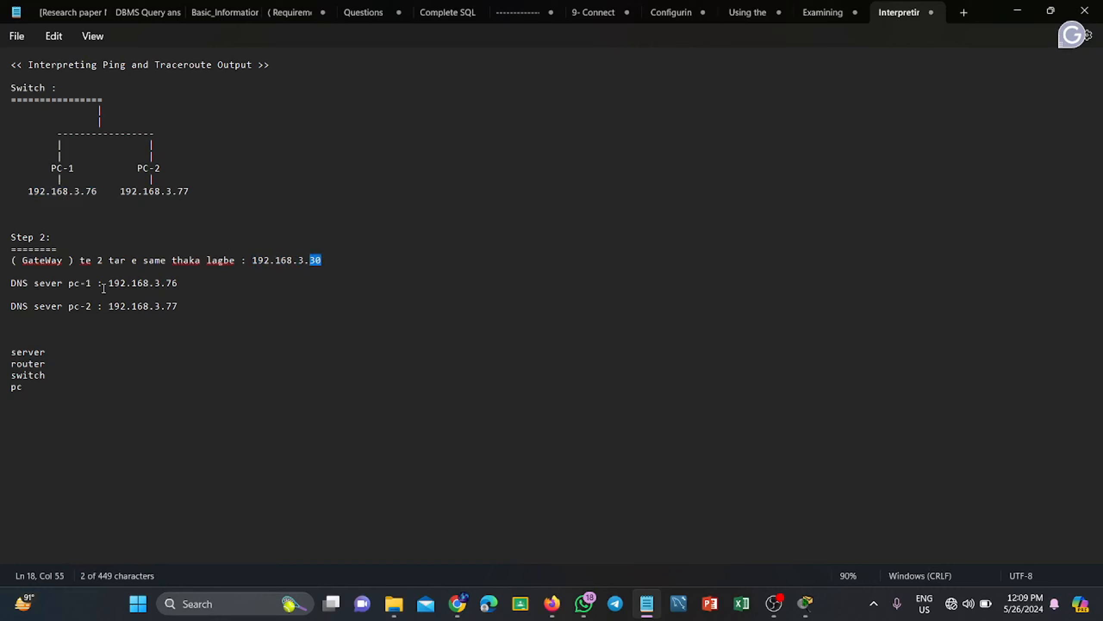
pyautogui.moveTo(111, 283); pyautogui.dragTo(180, 281)
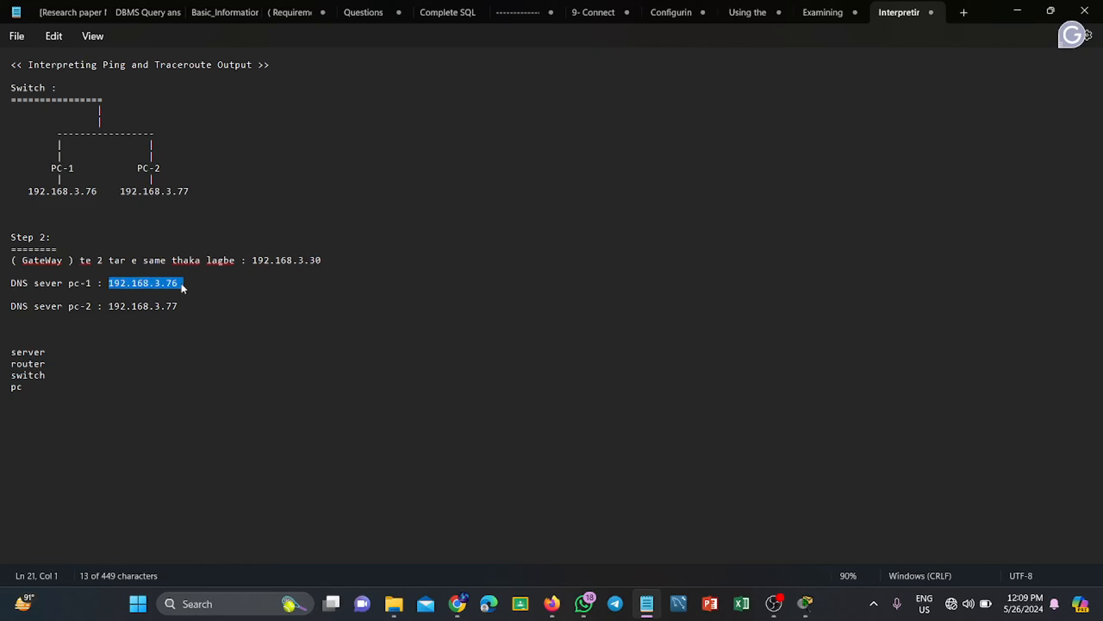
pyautogui.moveTo(30, 191); pyautogui.dragTo(192, 194)
pyautogui.moveTo(108, 283); pyautogui.dragTo(161, 284)
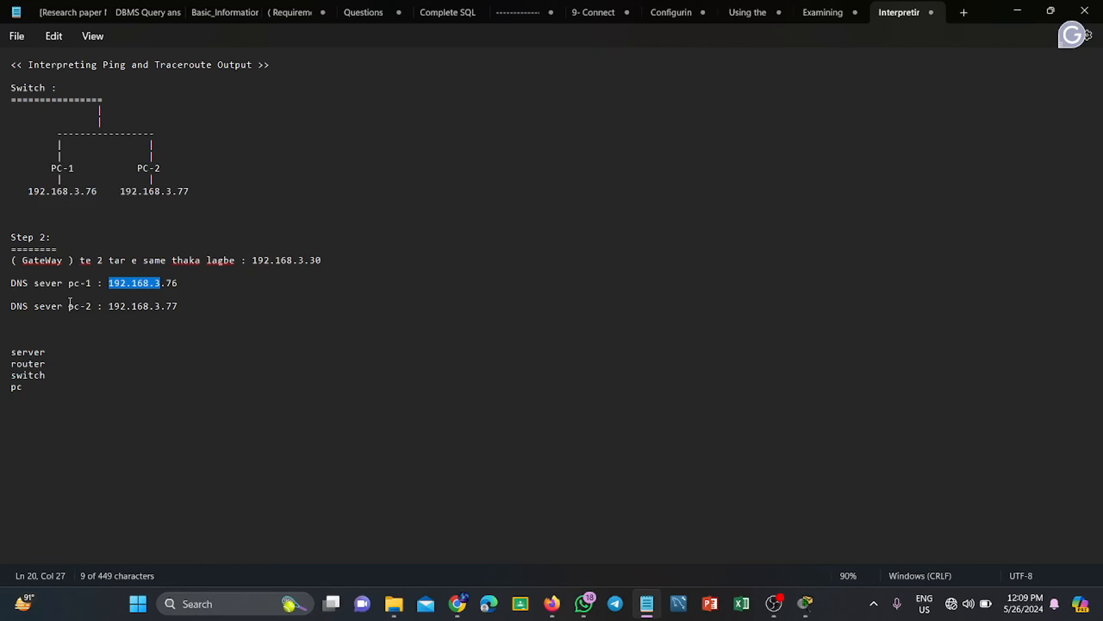
pyautogui.click(70, 303)
pyautogui.moveTo(139, 211); pyautogui.dragTo(166, 194)
pyautogui.moveTo(108, 306); pyautogui.dragTo(182, 319)
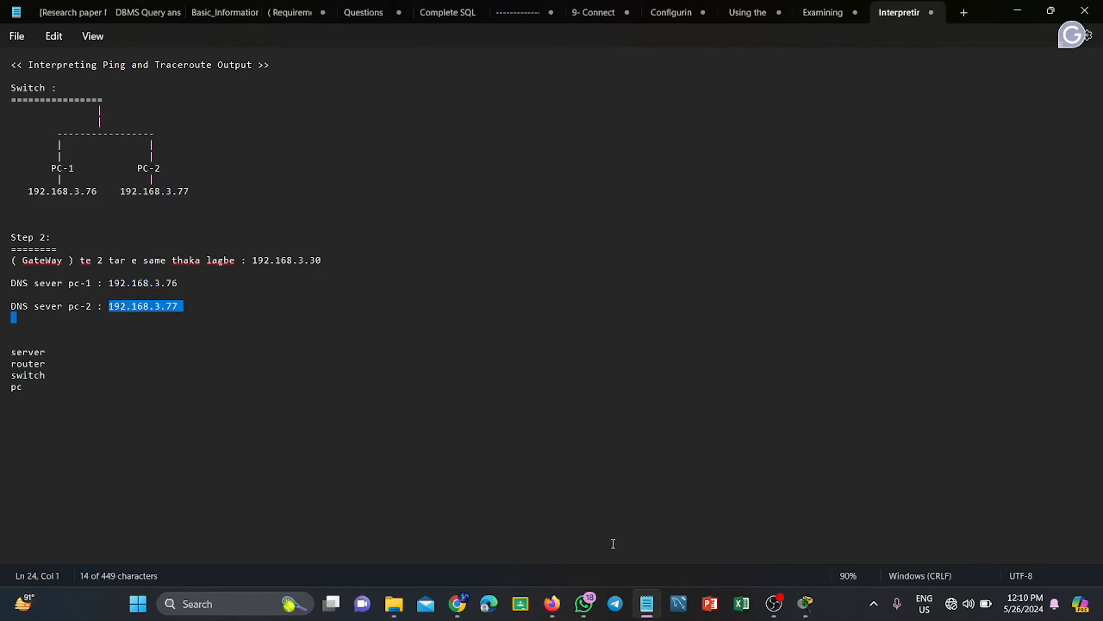
# Switch to Cisco Packet Tracer and place two PCs side by side with a 2960-24TT switch above and between them
pyautogui.click(802, 603)
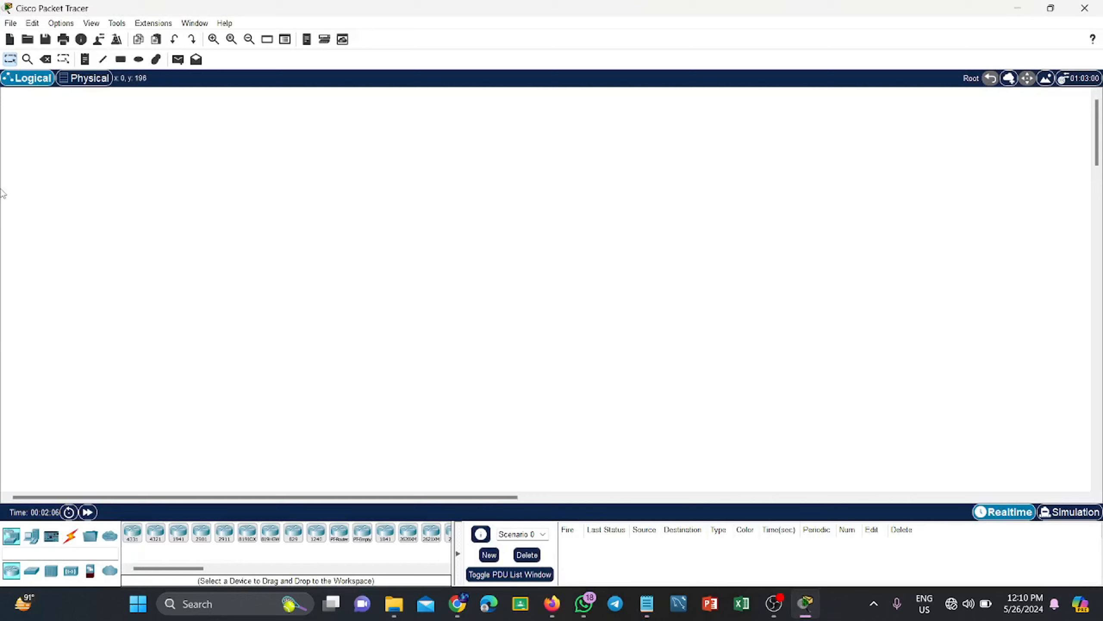
pyautogui.click(35, 541)
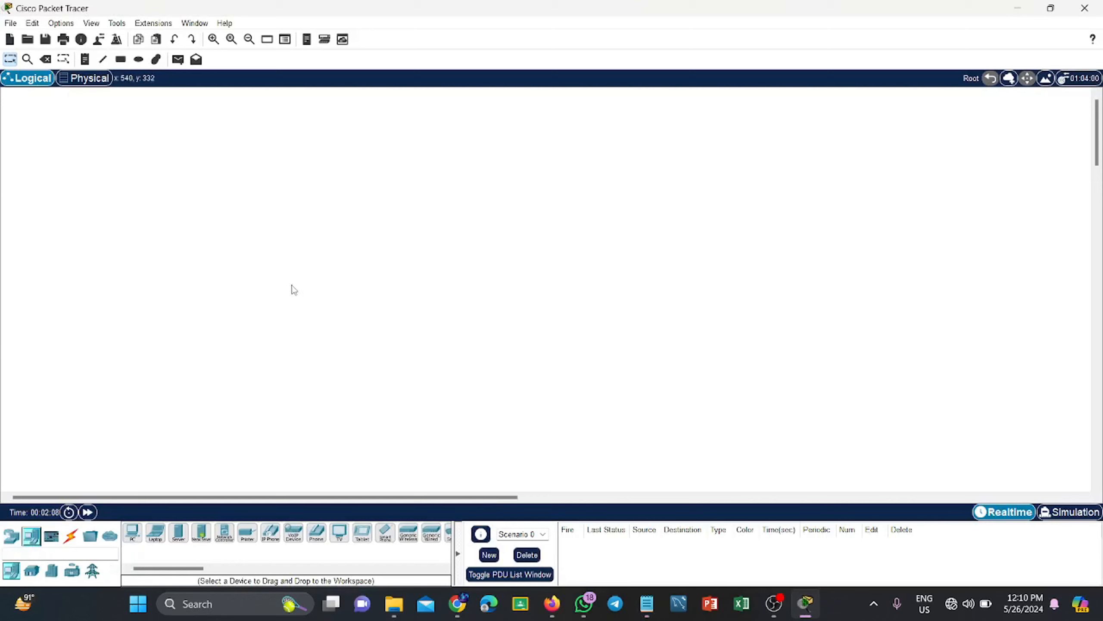
pyautogui.click(132, 532)
pyautogui.click(329, 323)
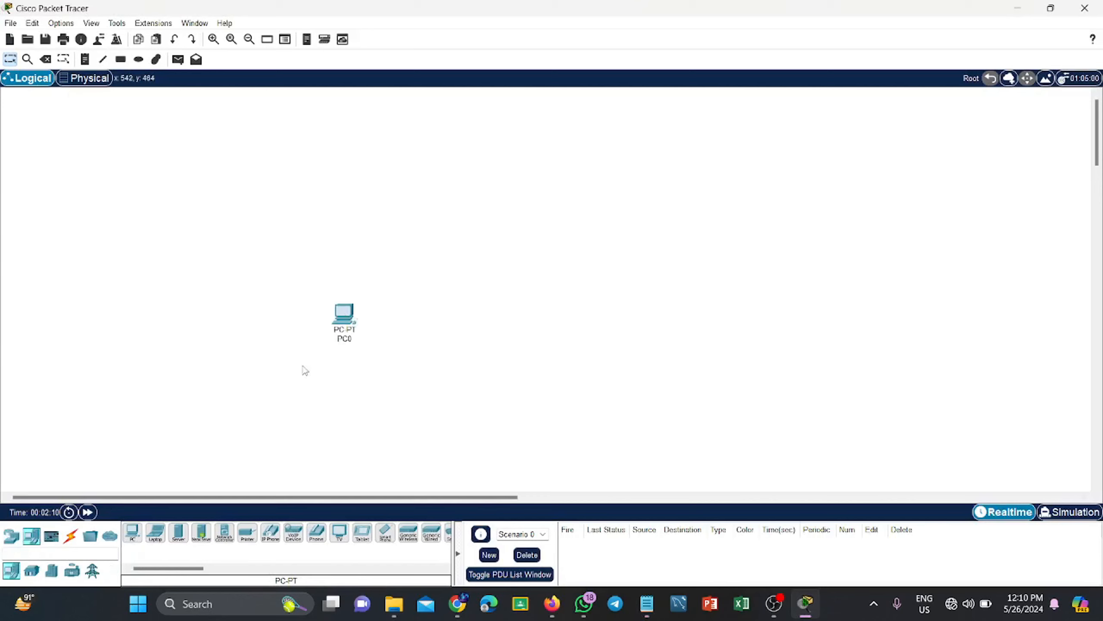
pyautogui.click(133, 532)
pyautogui.click(460, 325)
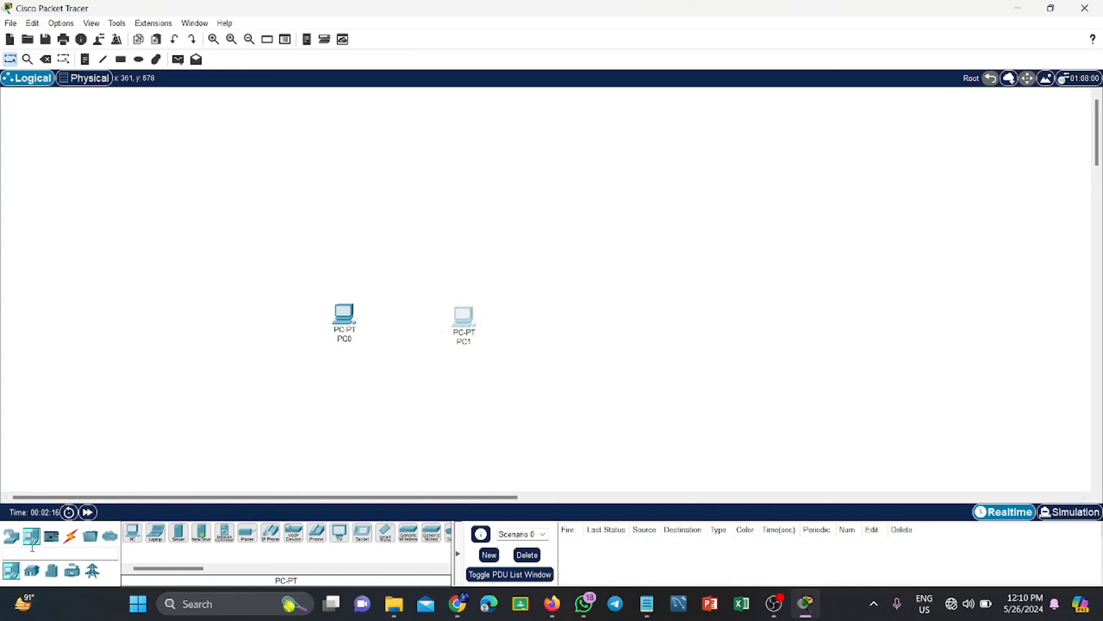
pyautogui.click(11, 535)
pyautogui.moveTo(28, 571); pyautogui.dragTo(417, 251)
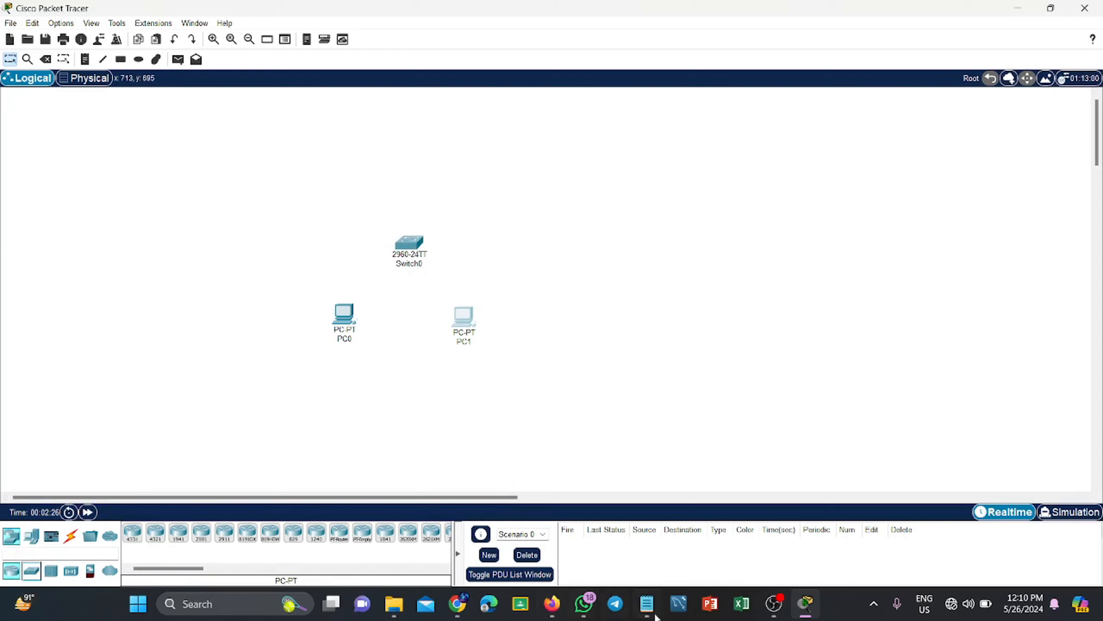
# Switch to the Notepad notes and add a second "router" to the router line of the device list
pyautogui.click(647, 603)
pyautogui.click(72, 369)
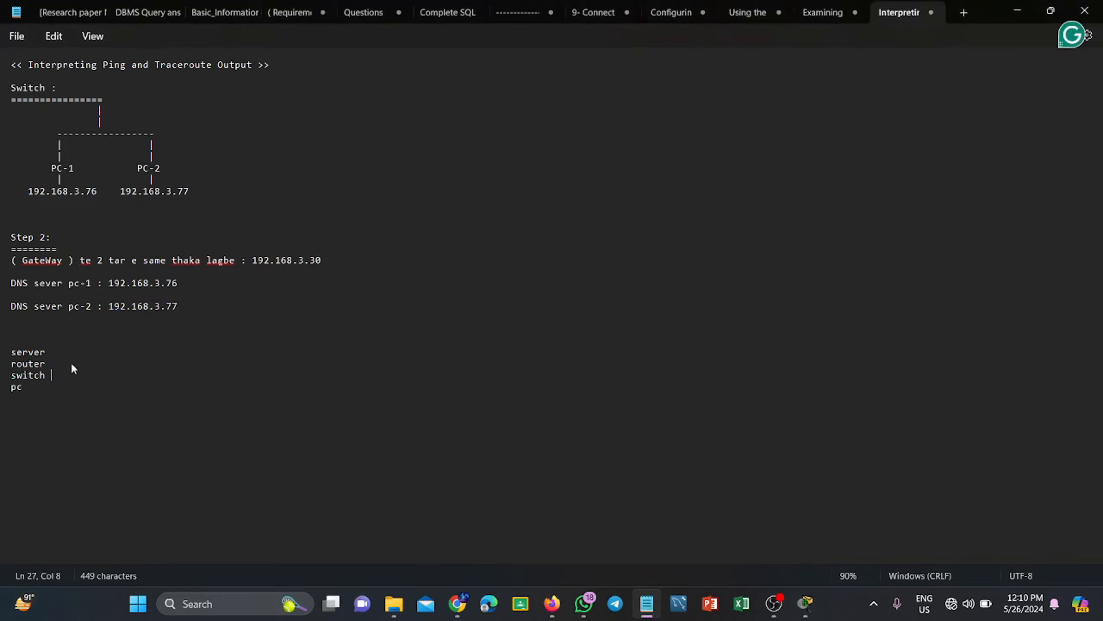
pyautogui.write('router')
# Return to Packet Tracer and place two 1841 routers, one above the other, to the left of the switch
pyautogui.click(1014, 6)
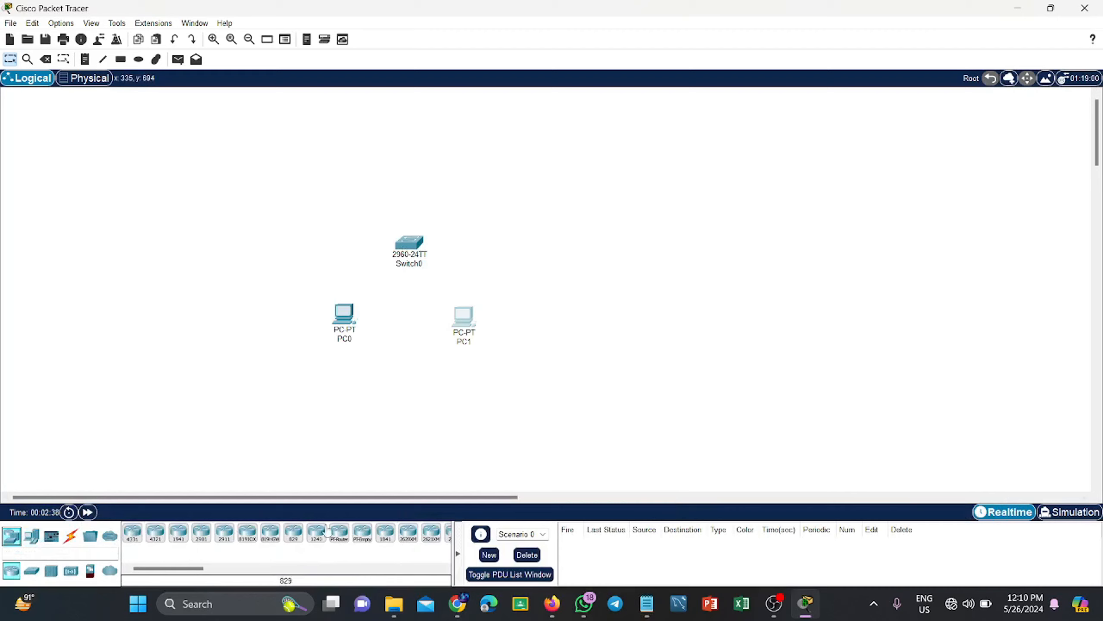
pyautogui.moveTo(386, 532); pyautogui.dragTo(312, 433)
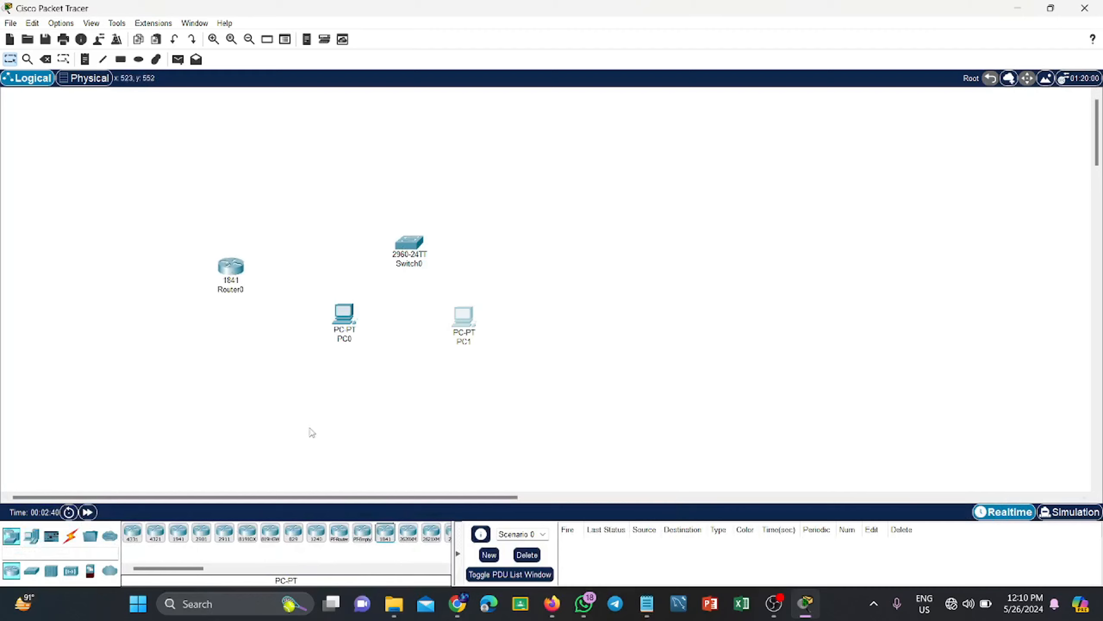
pyautogui.moveTo(231, 266); pyautogui.dragTo(243, 240)
pyautogui.click(385, 539)
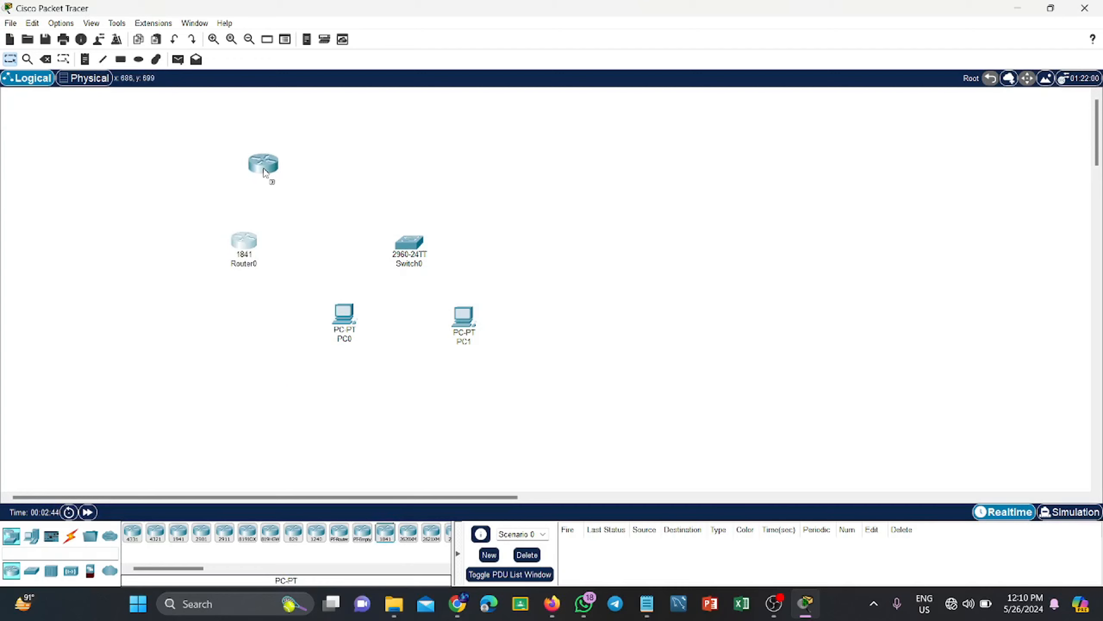
pyautogui.click(243, 164)
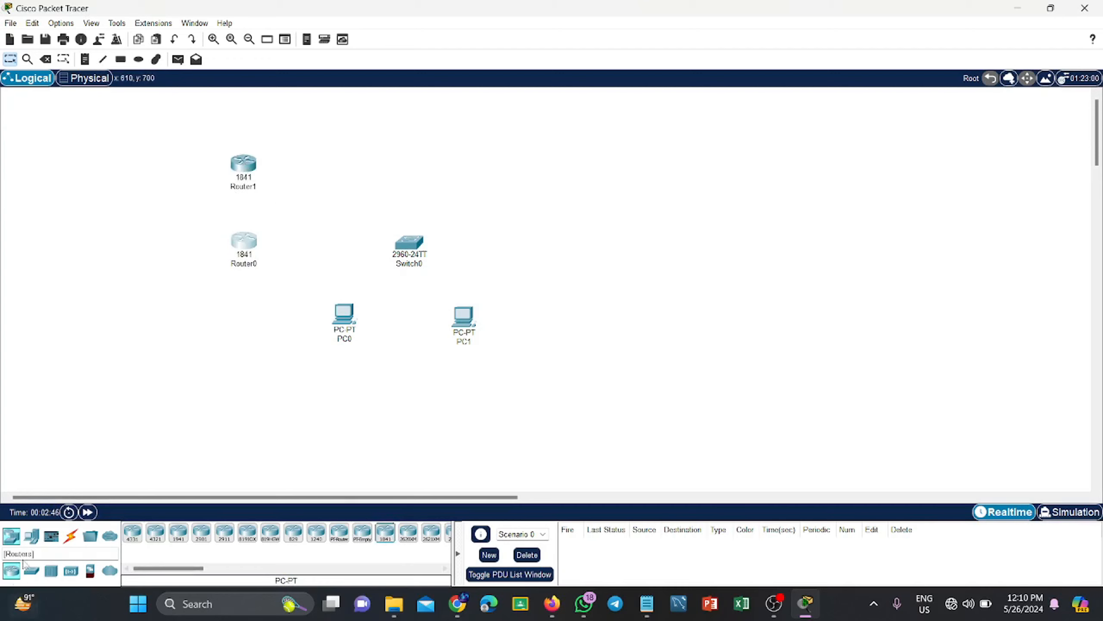
# Place a Server-PT in the workspace above the switch, to the right of the upper router
pyautogui.click(32, 538)
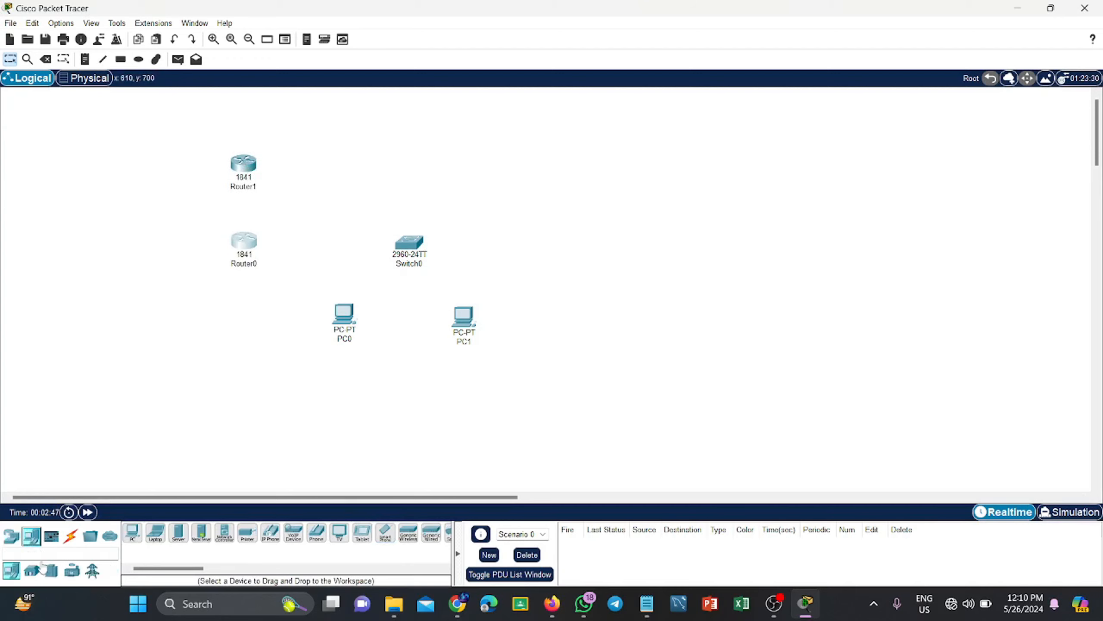
pyautogui.click(178, 532)
pyautogui.click(363, 111)
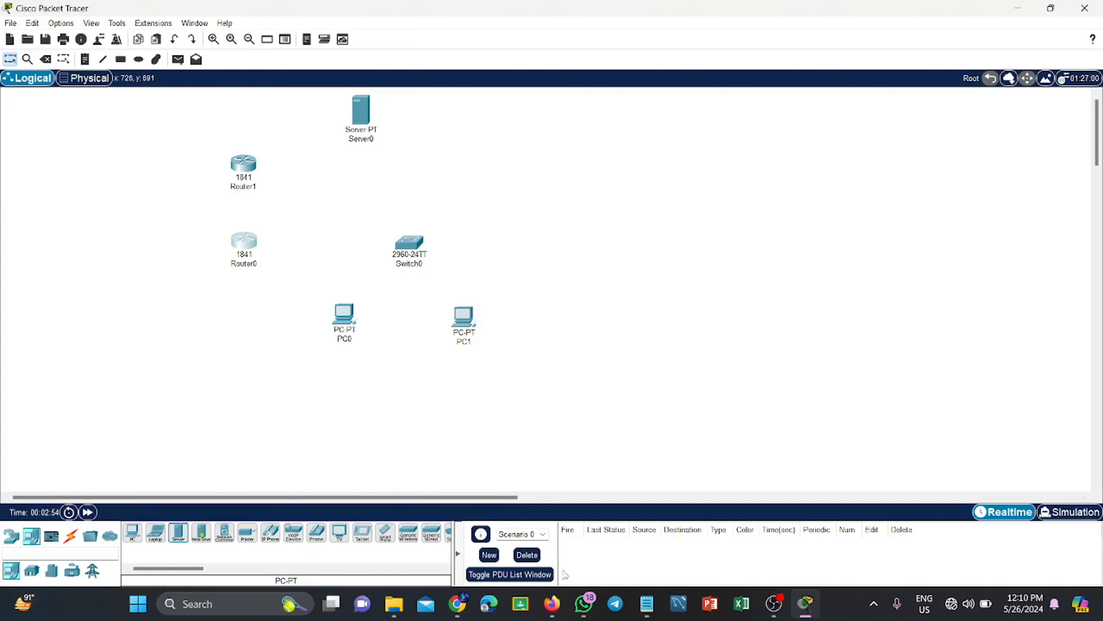
# Switch to Notepad and consult the list of lab topics and the notes on configuring WEP on a wireless router
pyautogui.click(647, 604)
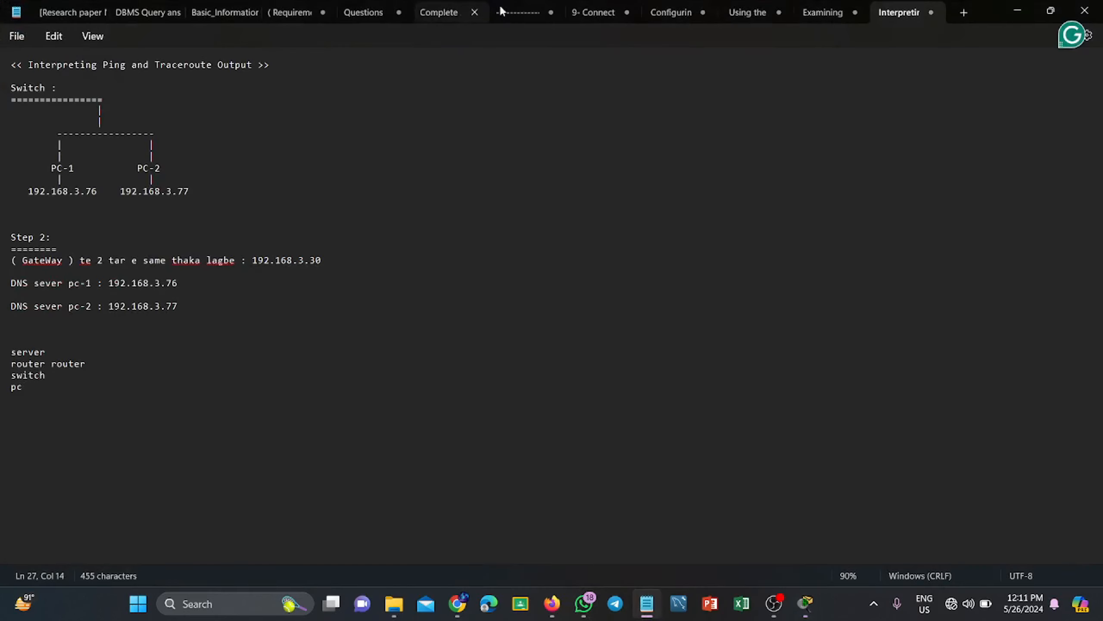
pyautogui.click(593, 12)
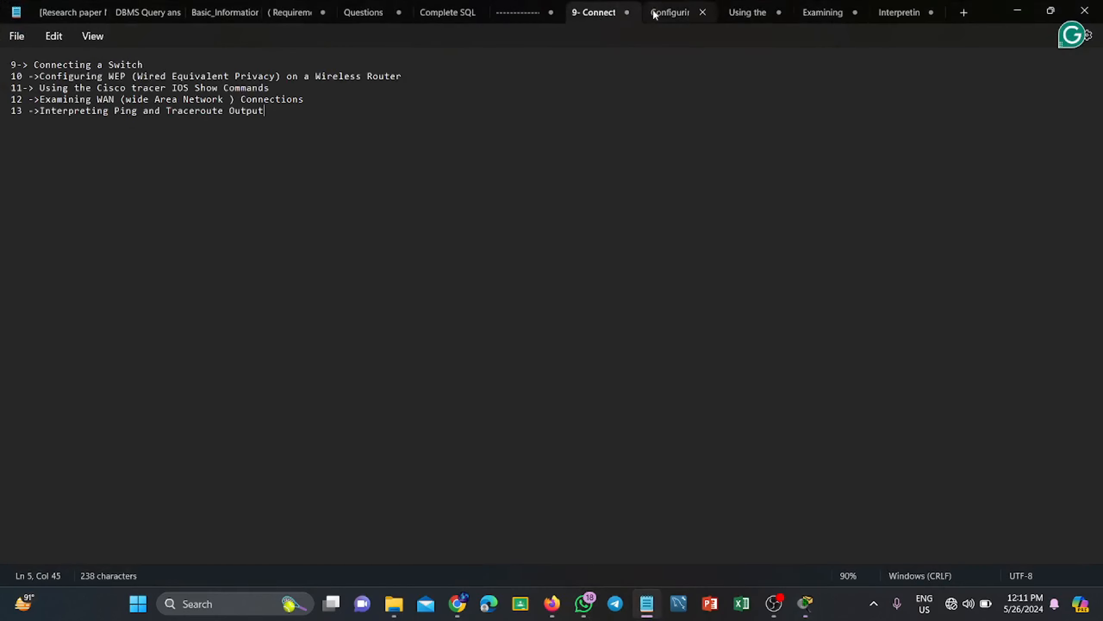
pyautogui.click(670, 12)
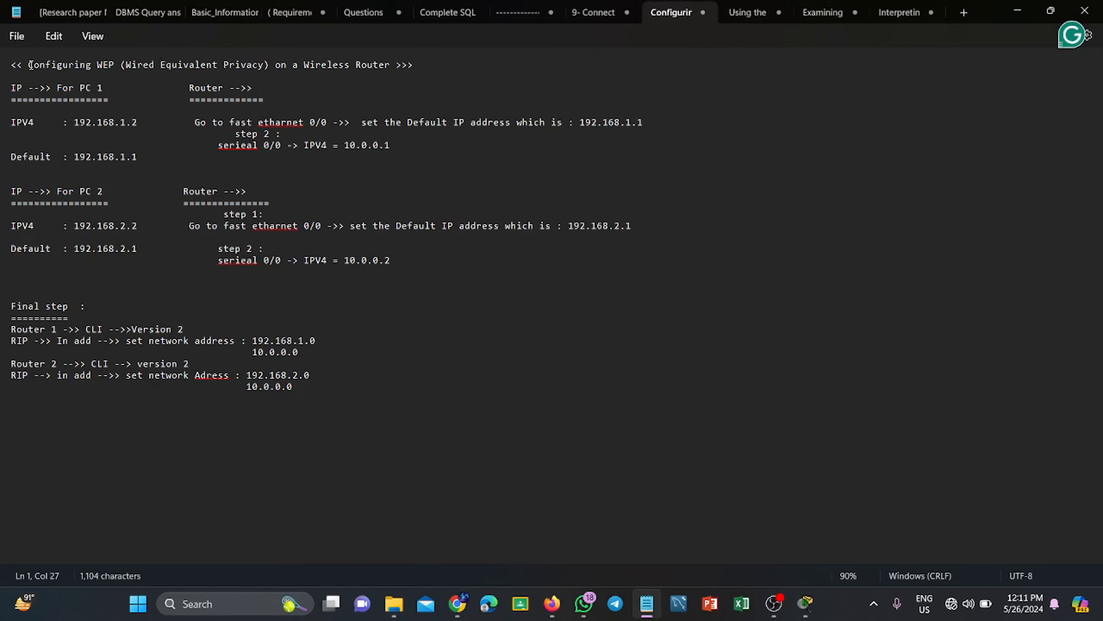
pyautogui.moveTo(30, 65); pyautogui.dragTo(386, 65)
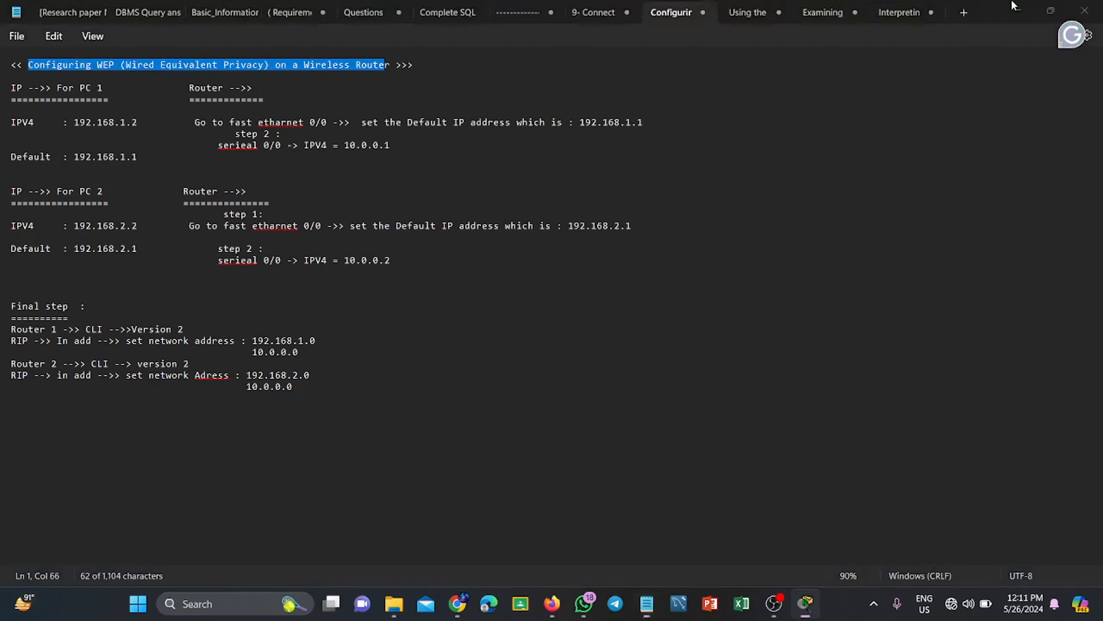
# Return to Packet Tracer and cable PC0 and PC1 to Switch0 using the automatically chosen connection type
pyautogui.click(1015, 7)
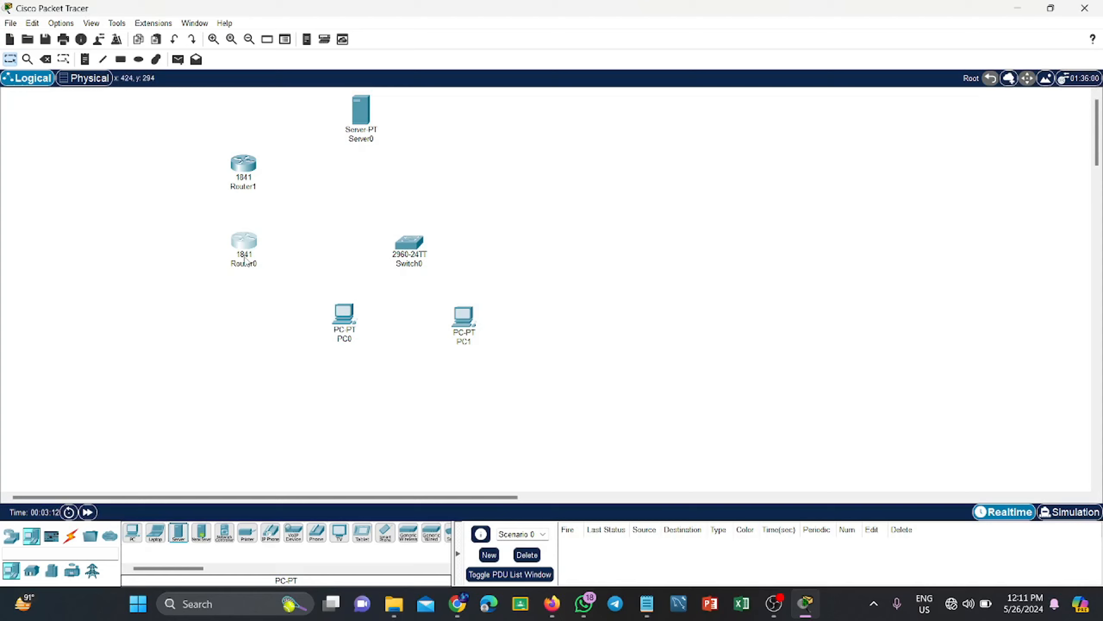
pyautogui.click(71, 535)
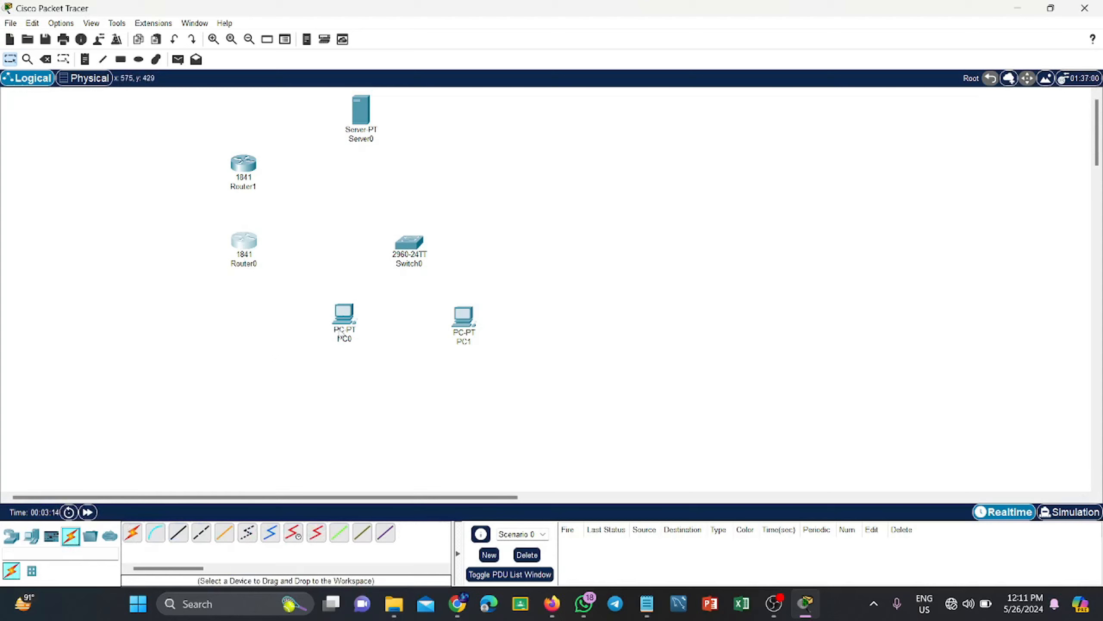
pyautogui.click(133, 533)
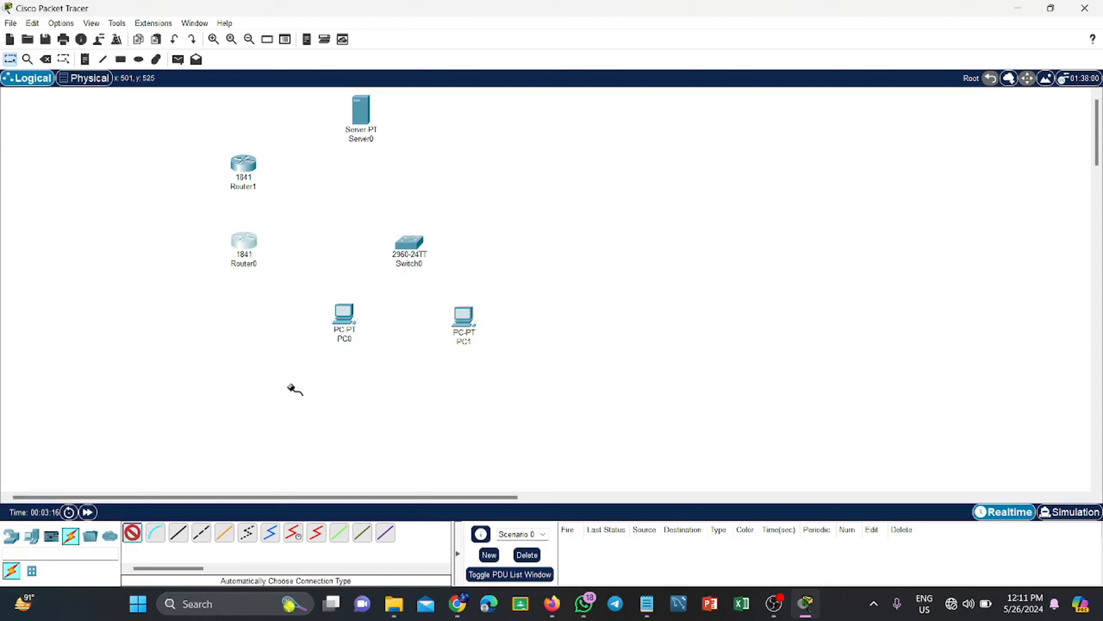
pyautogui.click(345, 316)
pyautogui.click(417, 239)
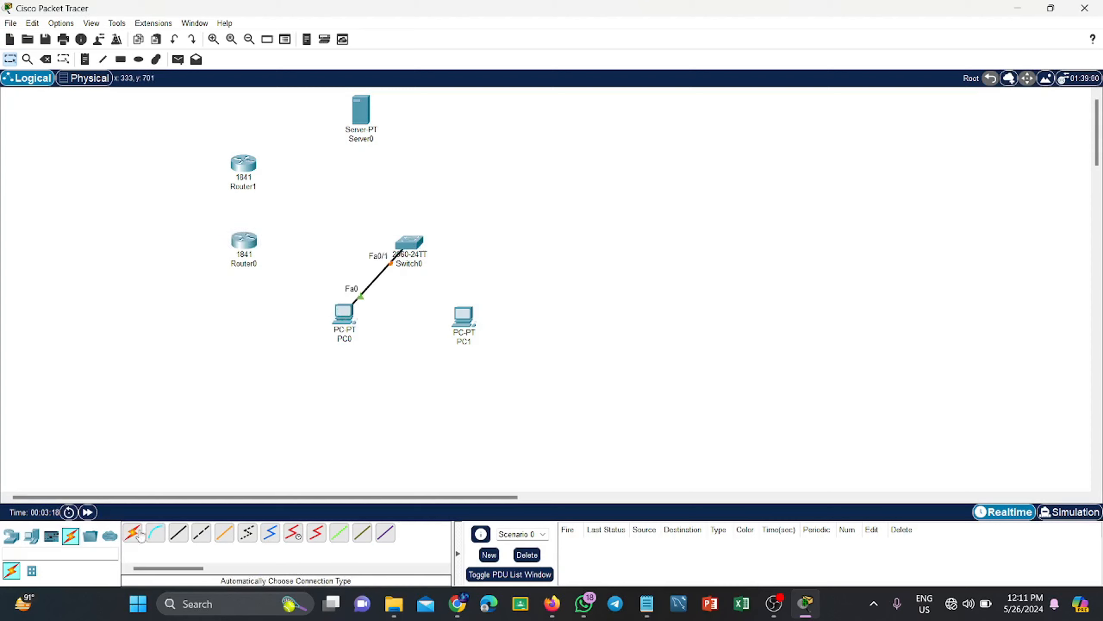
pyautogui.click(133, 532)
pyautogui.click(465, 318)
pyautogui.click(410, 244)
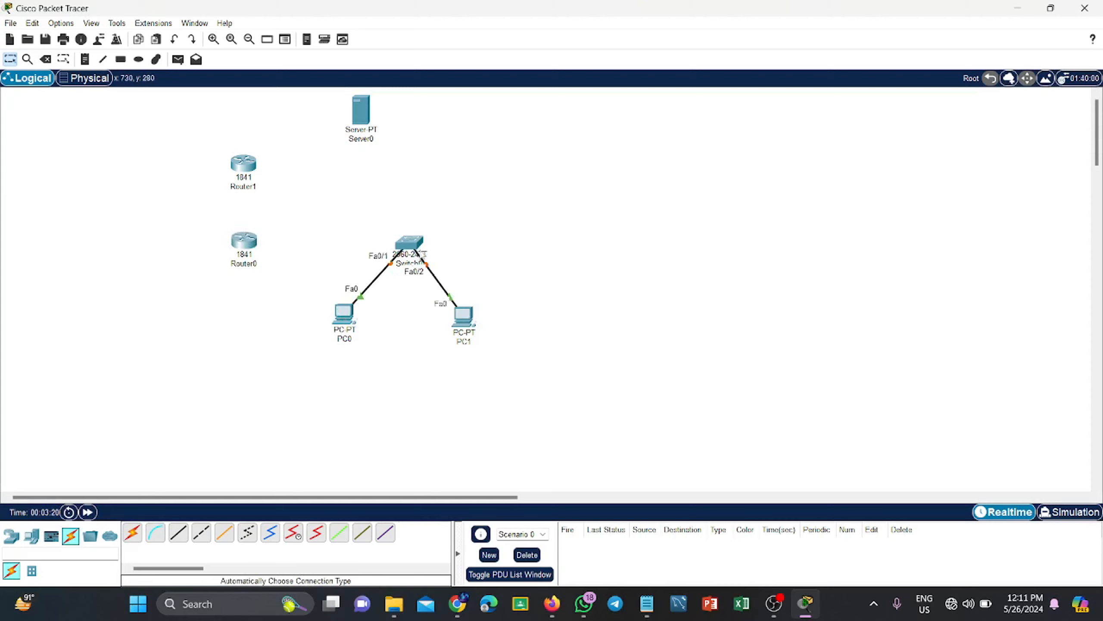
# Cable Router1 to Server0 using the automatically chosen connection type
pyautogui.click(137, 535)
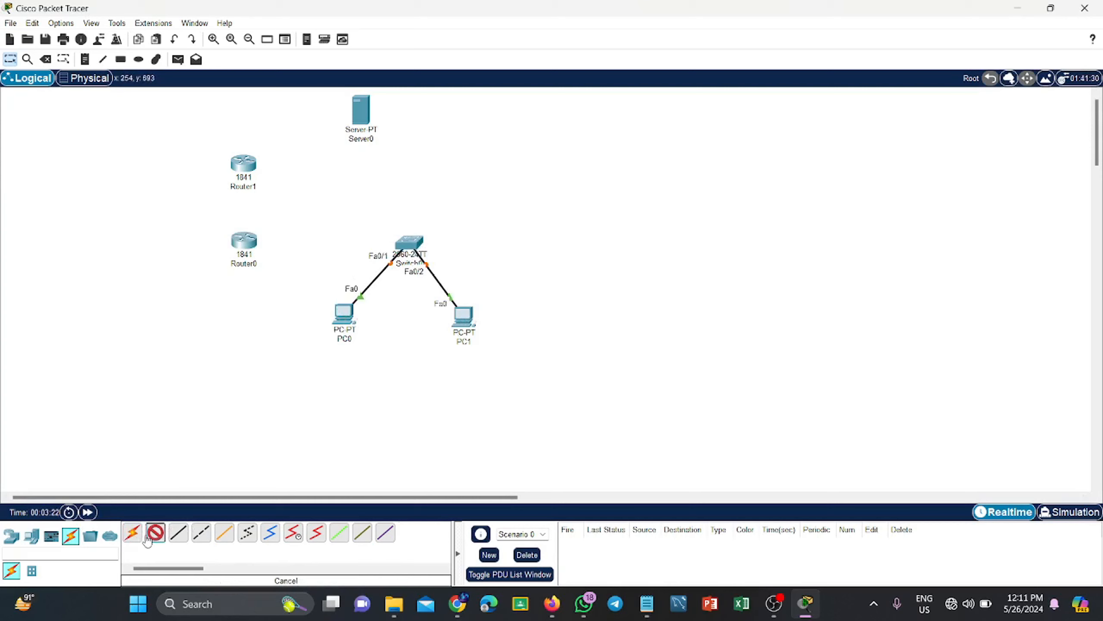
pyautogui.click(243, 163)
pyautogui.click(360, 109)
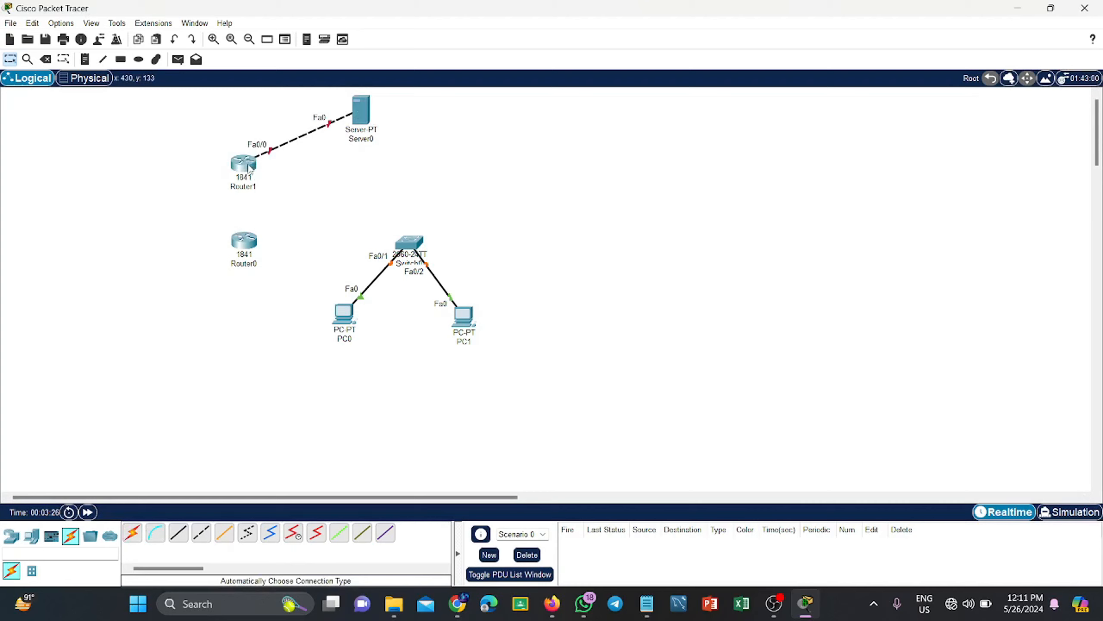
# Cable Router0 to Switch0 using the automatically chosen connection type
pyautogui.click(133, 532)
pyautogui.click(243, 244)
pyautogui.click(409, 243)
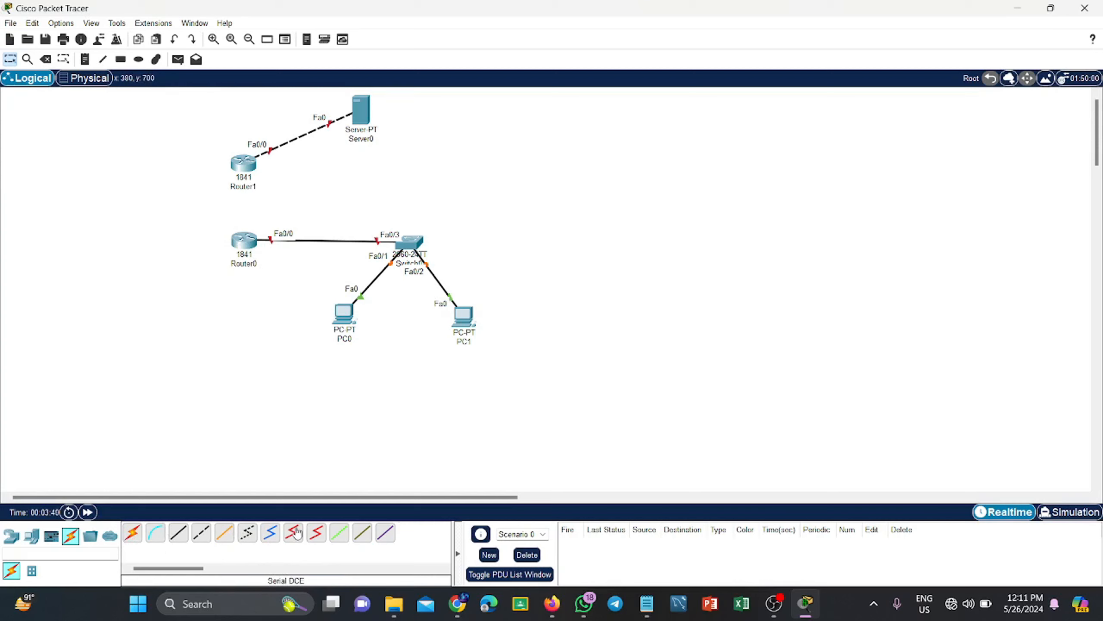
# Install a WIC-2T serial module in the empty slot of Router0
pyautogui.click(244, 250)
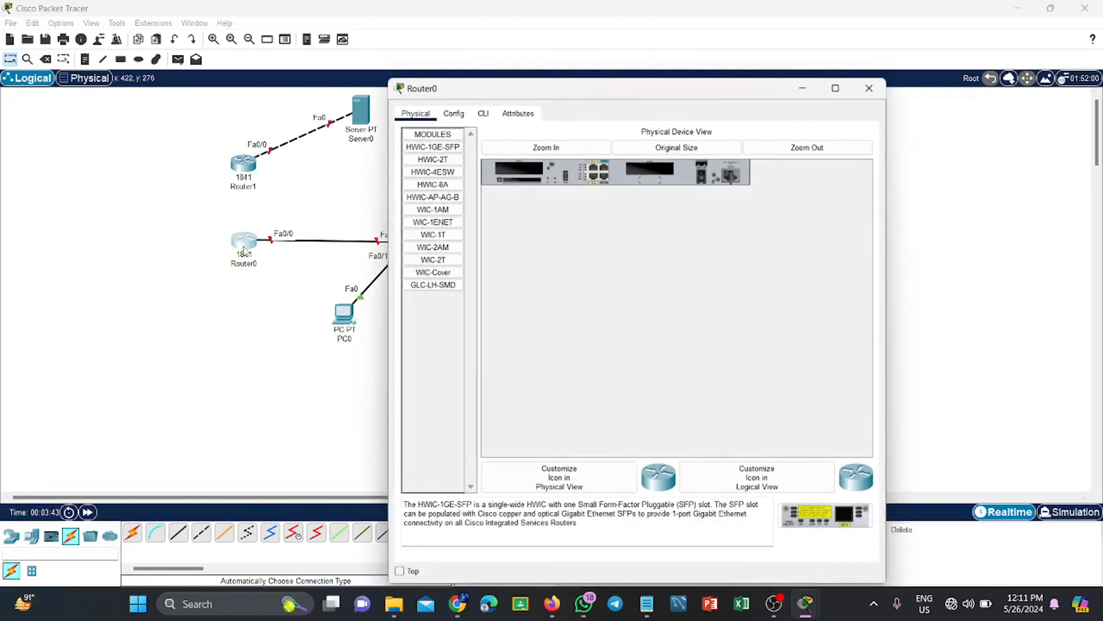
pyautogui.click(483, 113)
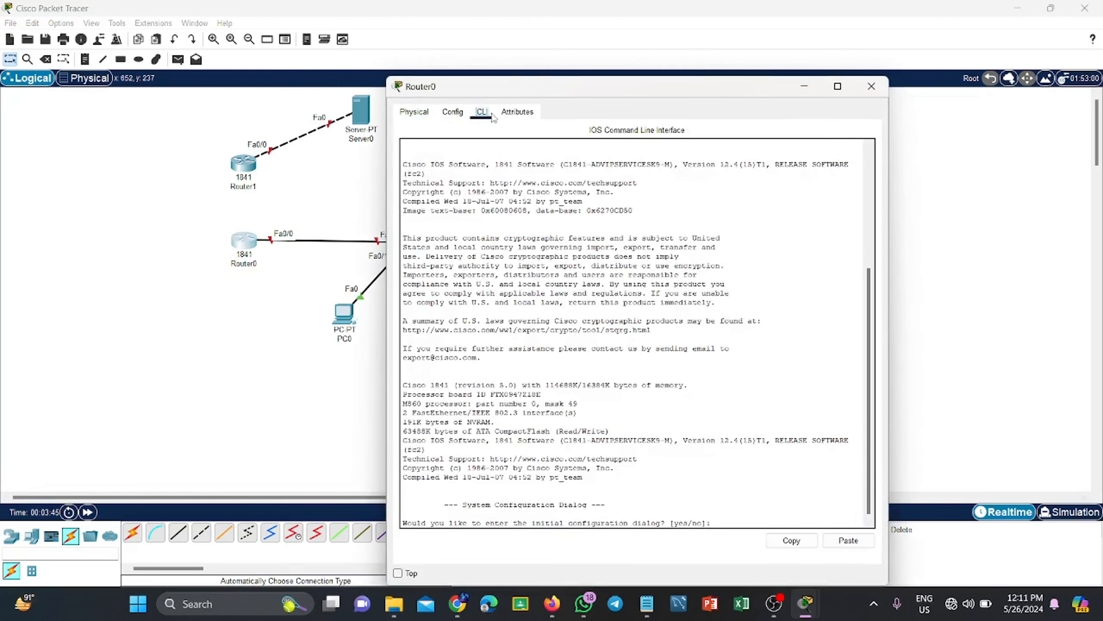
pyautogui.click(453, 112)
pyautogui.click(415, 112)
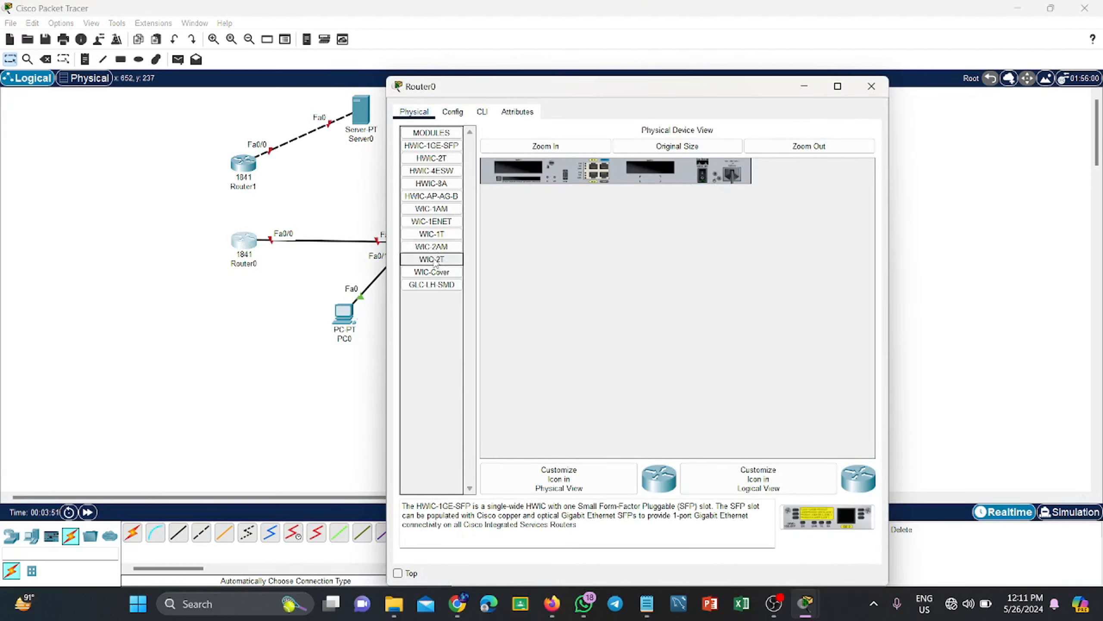
pyautogui.moveTo(435, 263); pyautogui.dragTo(650, 172)
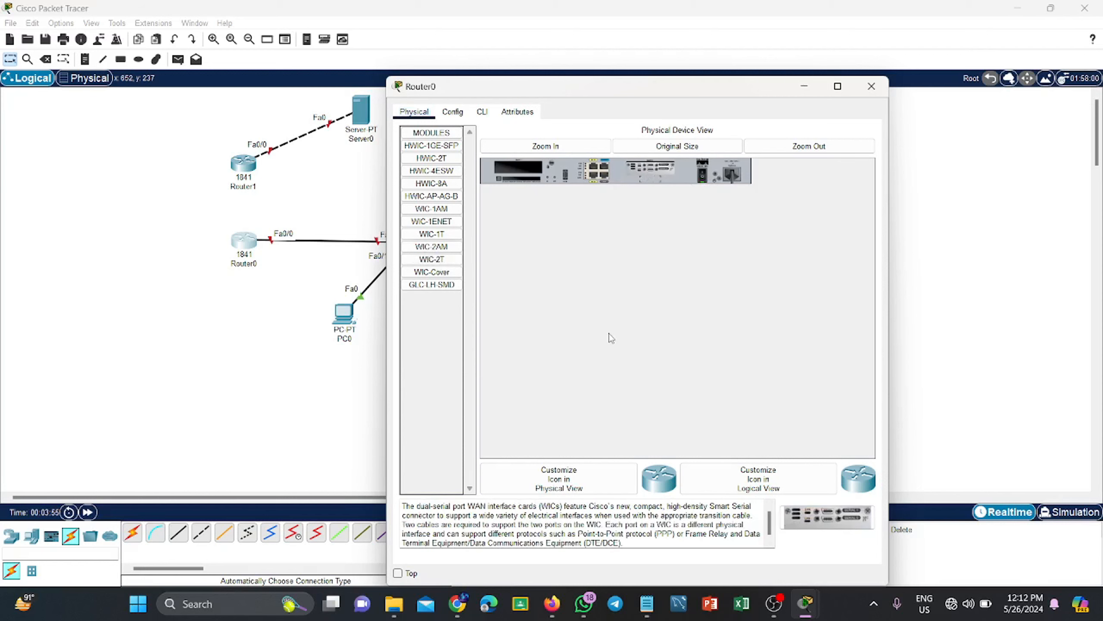
pyautogui.click(863, 89)
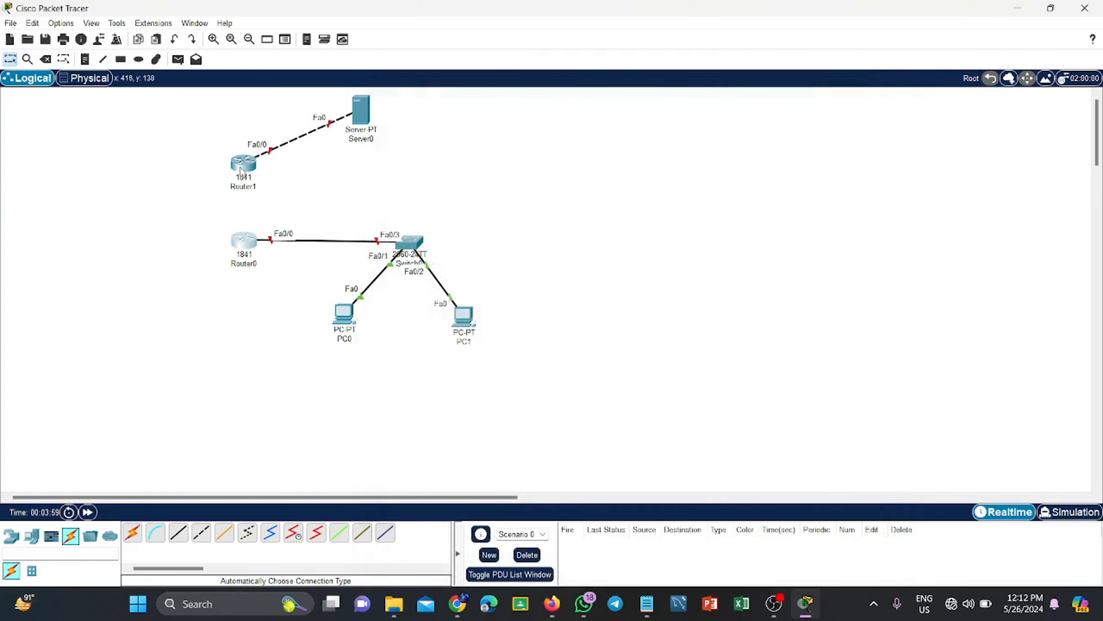
# Install a WIC-2T serial module in the empty slot of Router1
pyautogui.click(241, 169)
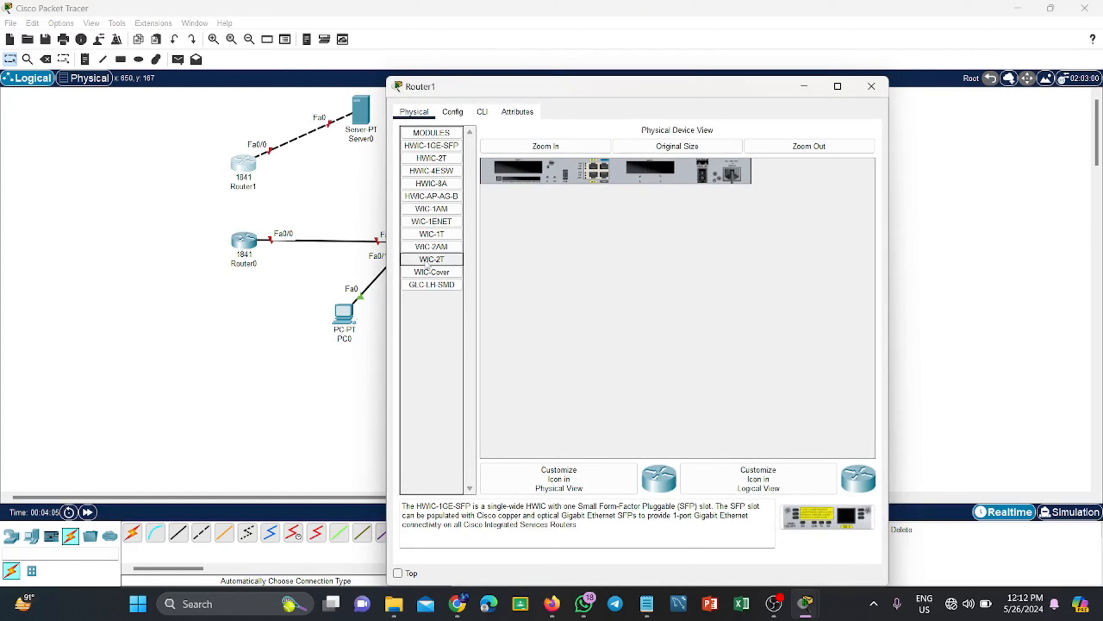
pyautogui.moveTo(428, 263); pyautogui.dragTo(651, 172)
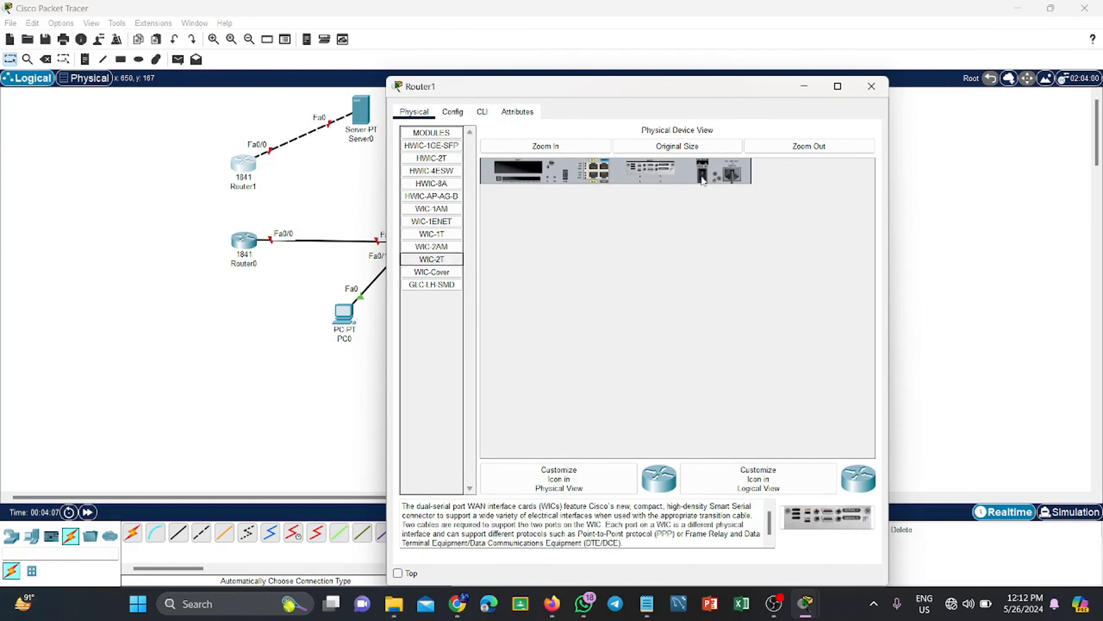
pyautogui.click(872, 86)
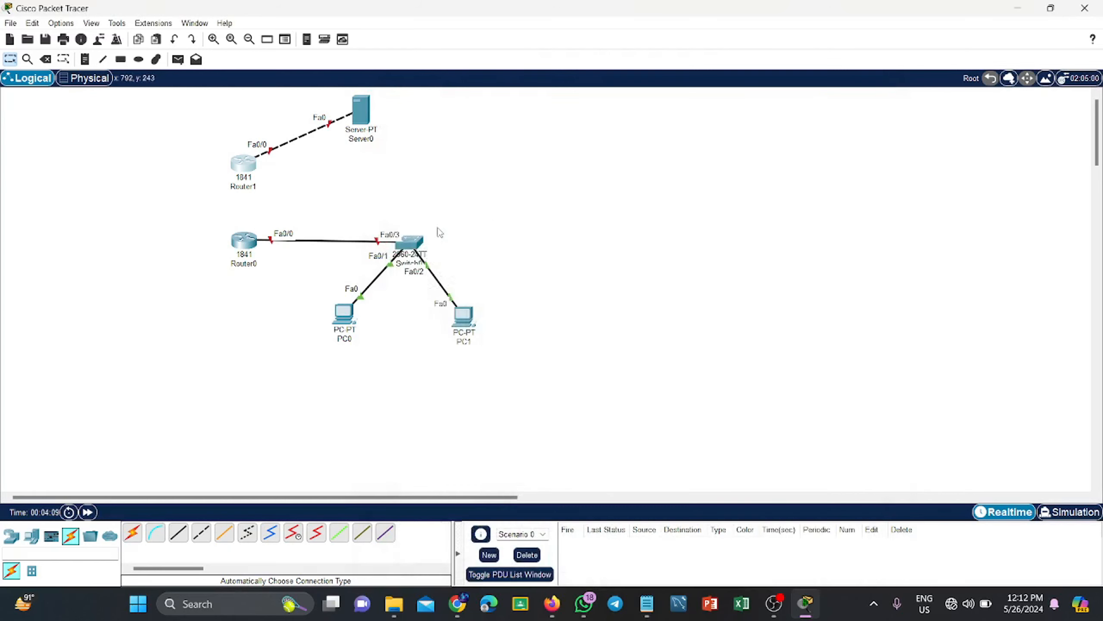
# Connect Router0's Serial0/0/0 port to Router1's Serial0/0/0 port with a Serial DCE cable
pyautogui.click(294, 533)
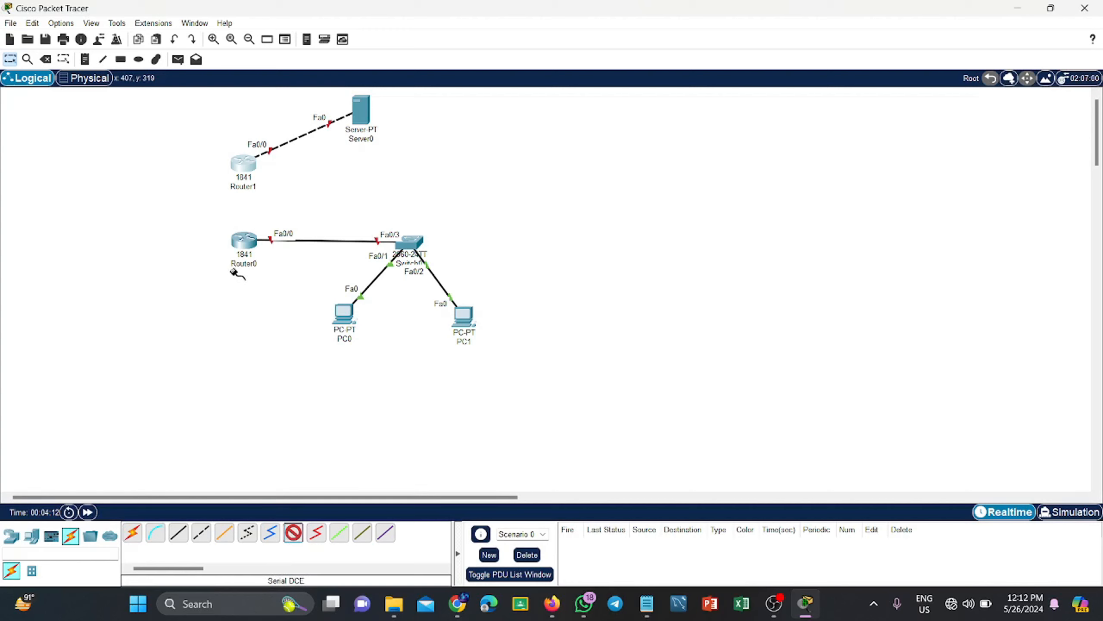
pyautogui.click(250, 244)
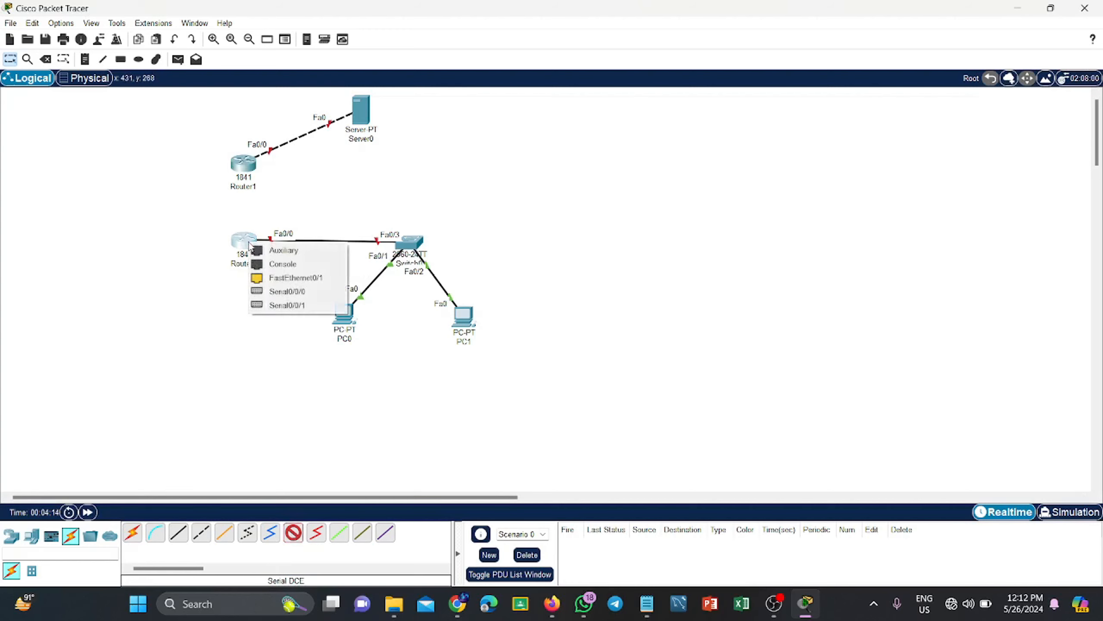
pyautogui.click(287, 298)
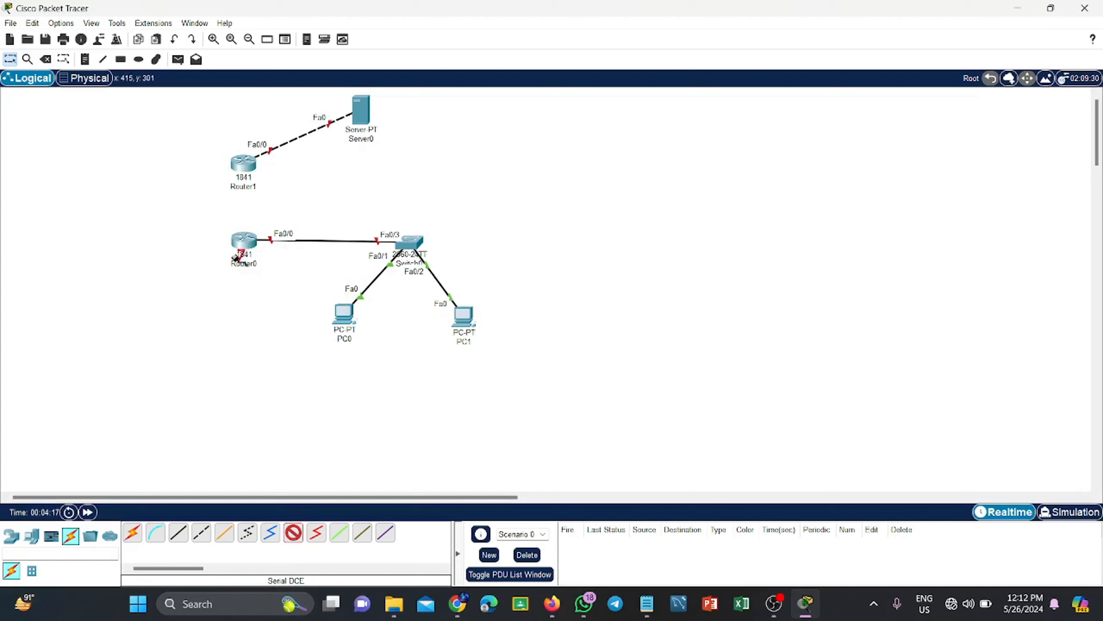
pyautogui.click(244, 165)
pyautogui.click(326, 216)
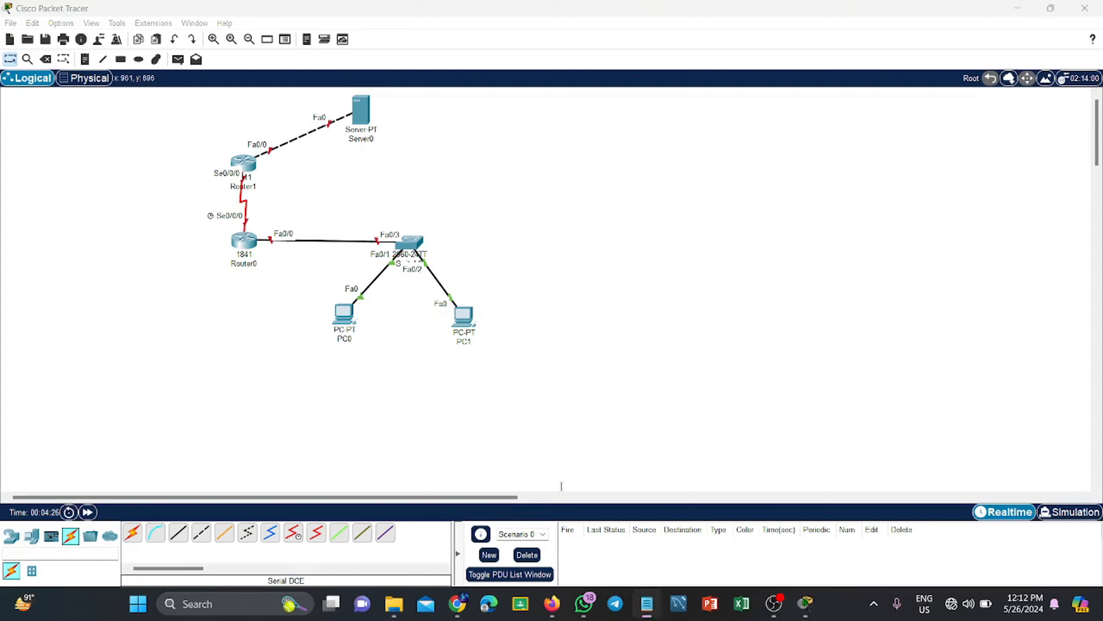
# Switch to Notepad and review the lab topic list, highlighting the WEP configuration and the ping and traceroute entries
pyautogui.click(647, 604)
pyautogui.click(593, 12)
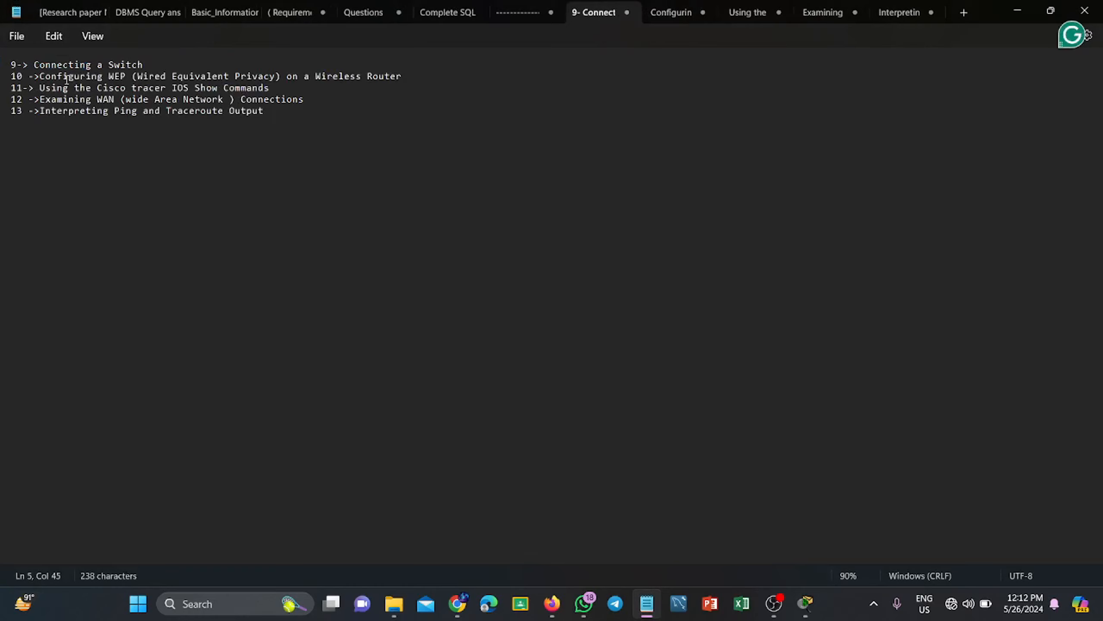
pyautogui.moveTo(42, 77); pyautogui.dragTo(384, 77)
pyautogui.moveTo(44, 111); pyautogui.dragTo(259, 116)
pyautogui.click(1018, 10)
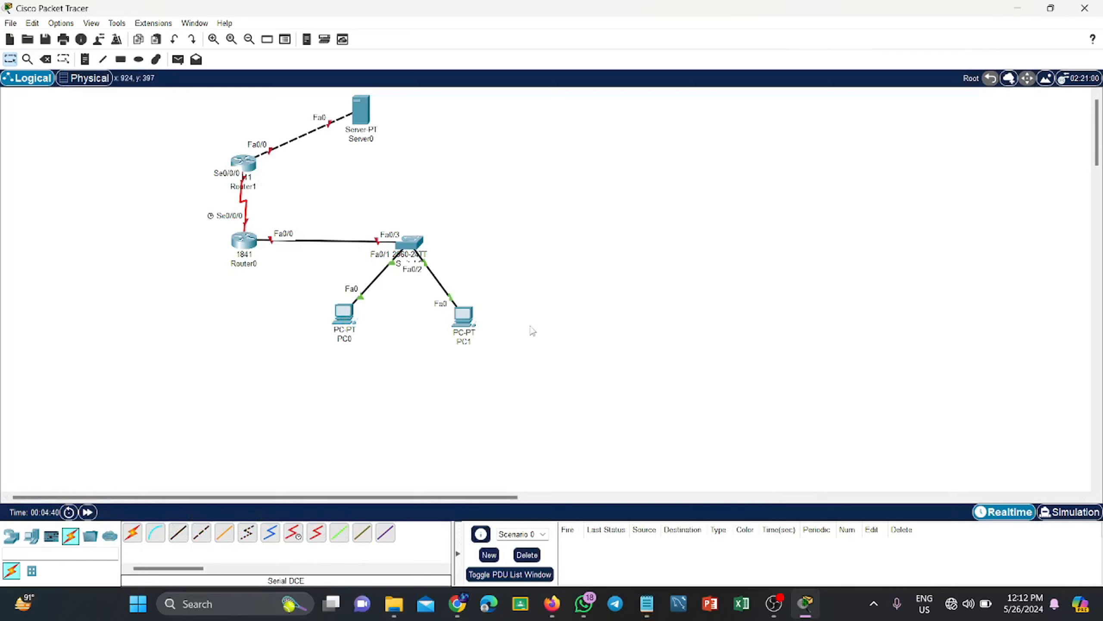
# Open the IP configuration of PC0
pyautogui.click(349, 320)
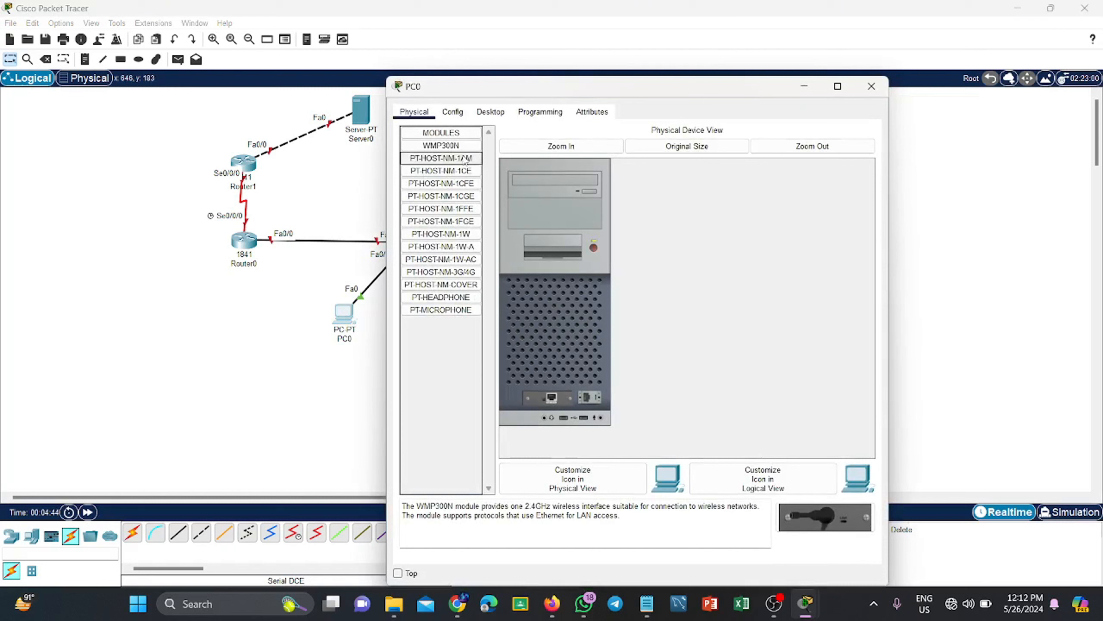
pyautogui.click(490, 112)
pyautogui.click(438, 165)
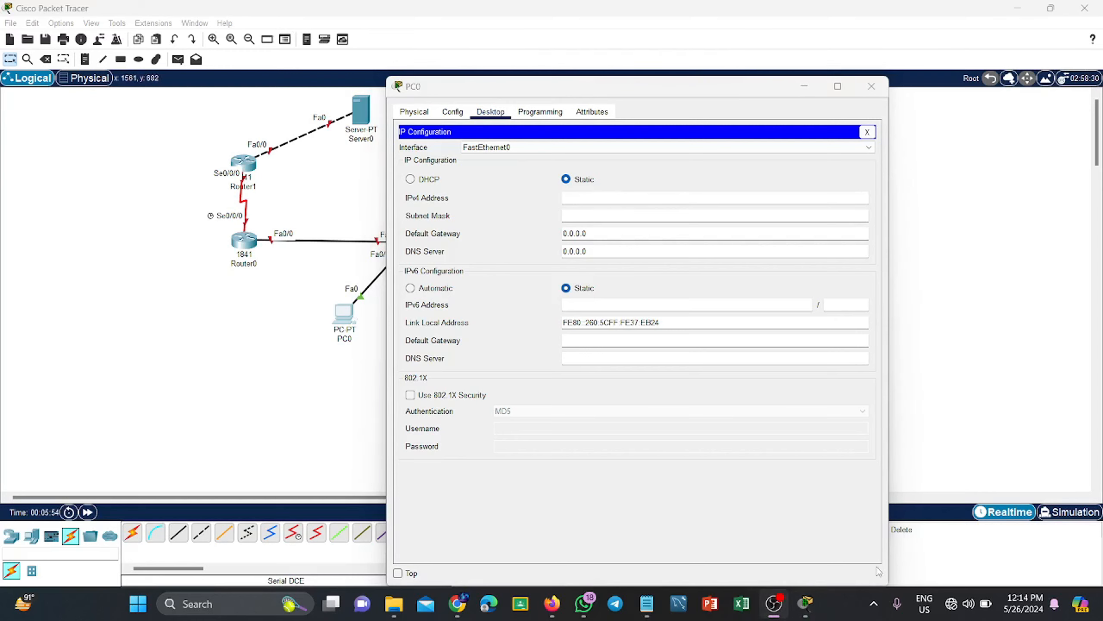
# Switch to Notepad and look up the IP address noted for PC-1 in the ping and traceroute notes
pyautogui.click(647, 603)
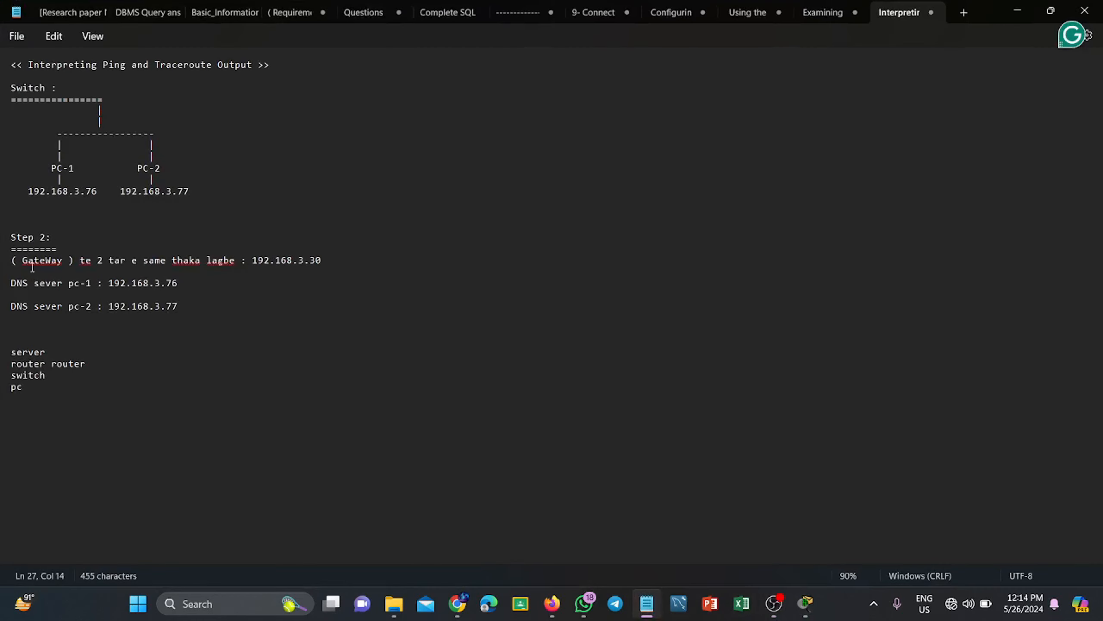
pyautogui.moveTo(24, 192); pyautogui.dragTo(91, 197)
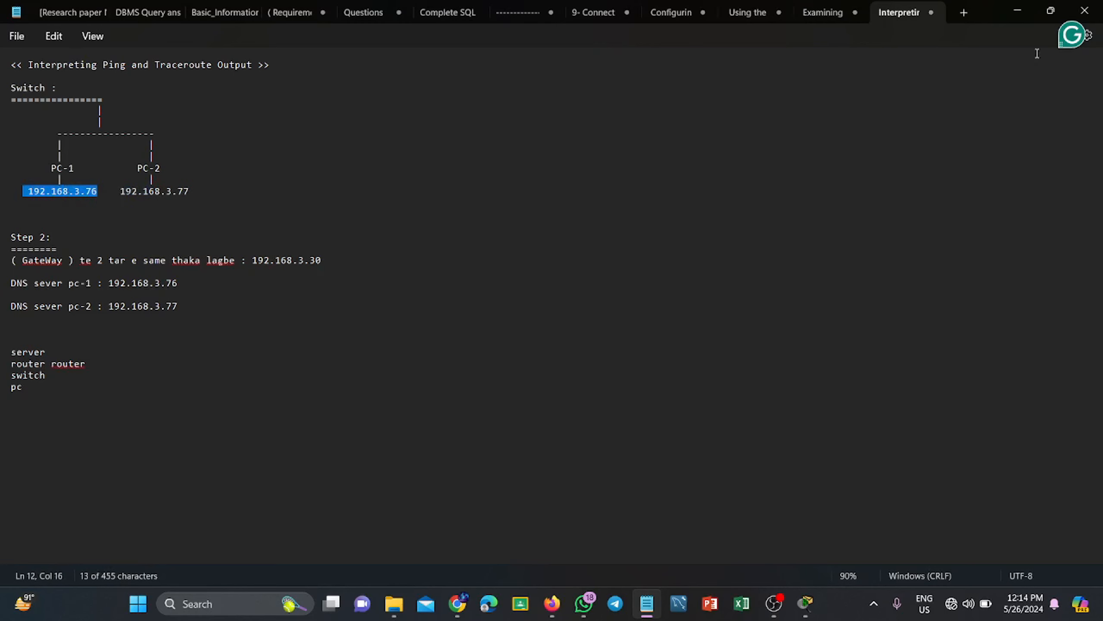
pyautogui.click(1017, 11)
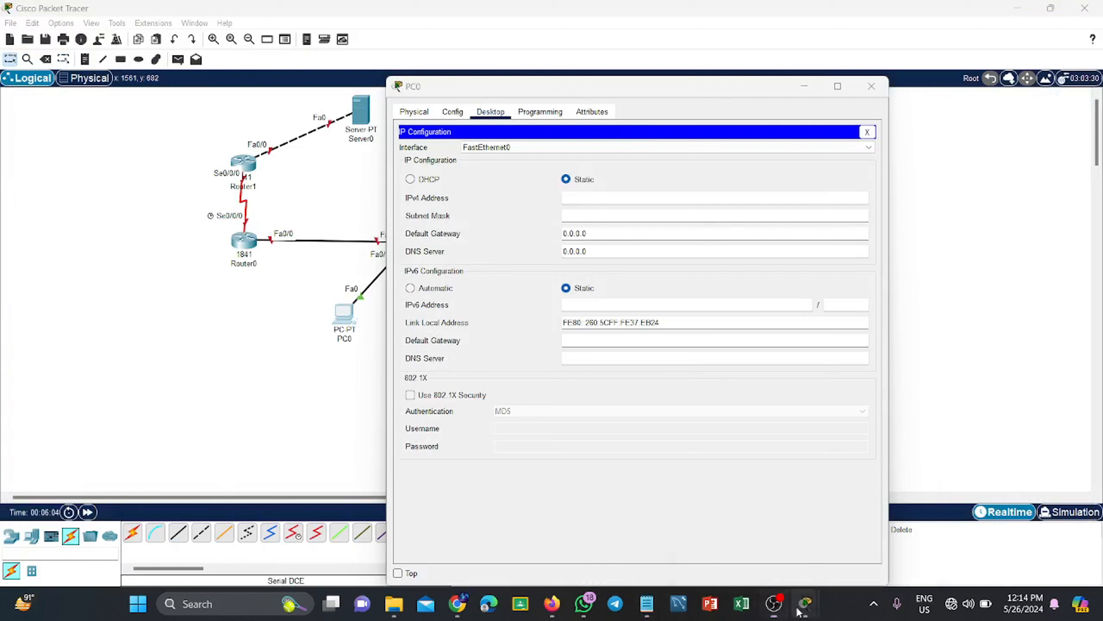
# Back in Packet Tracer, set PC0's IPv4 address to 192.168.3.76 with subnet mask 255.255.255.0, and open its global settings
pyautogui.moveTo(798, 611)
pyautogui.click(798, 528)
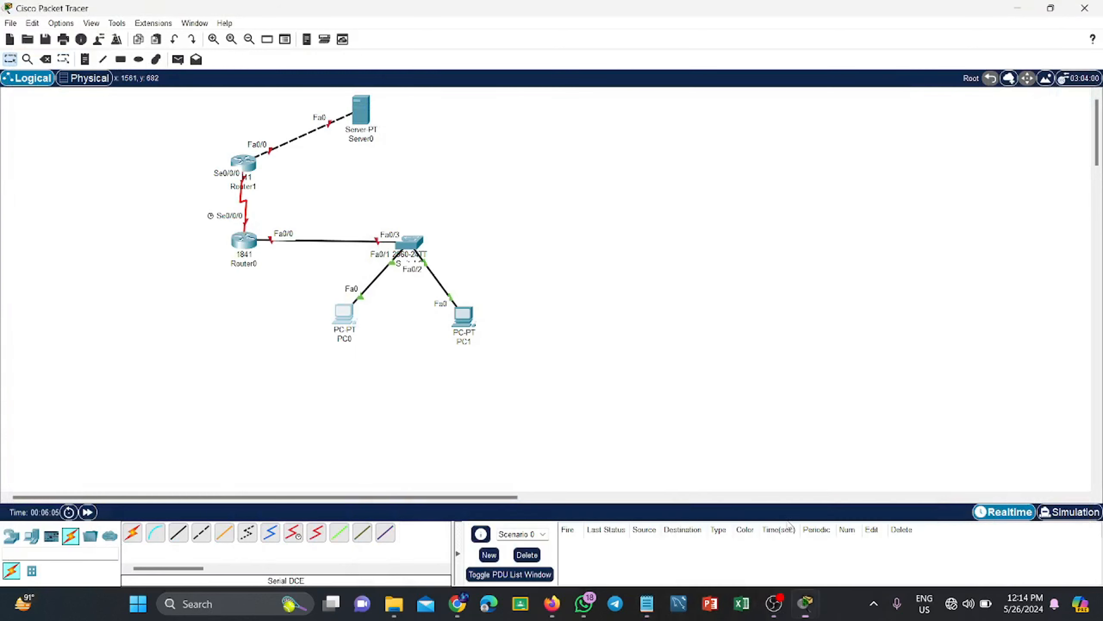
pyautogui.click(353, 312)
pyautogui.click(806, 195)
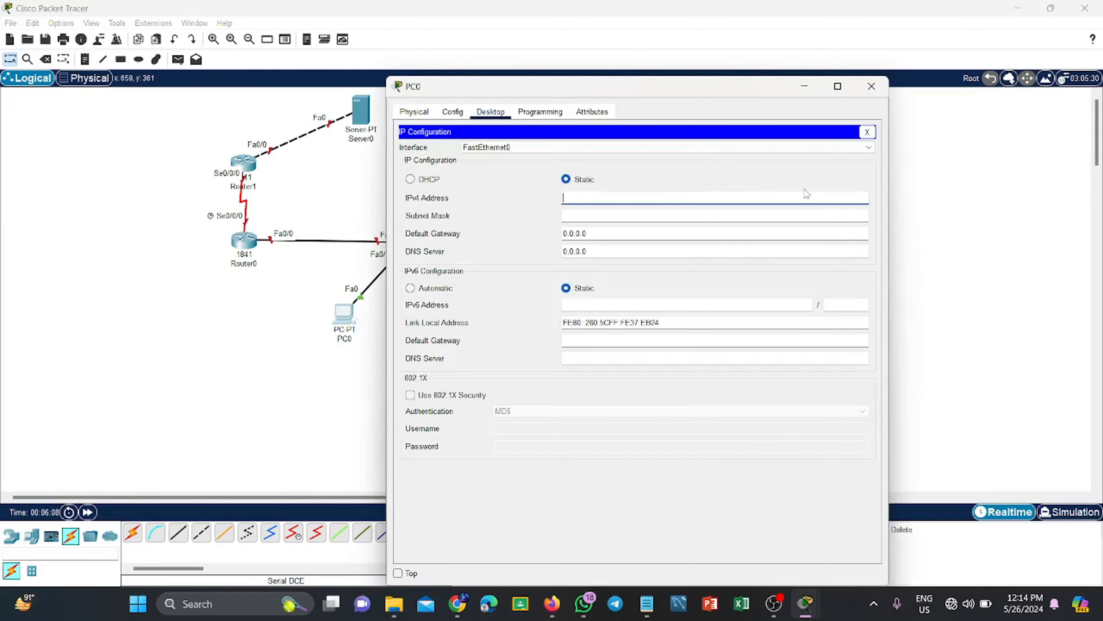
pyautogui.write('192.168.3.76')
pyautogui.click(772, 216)
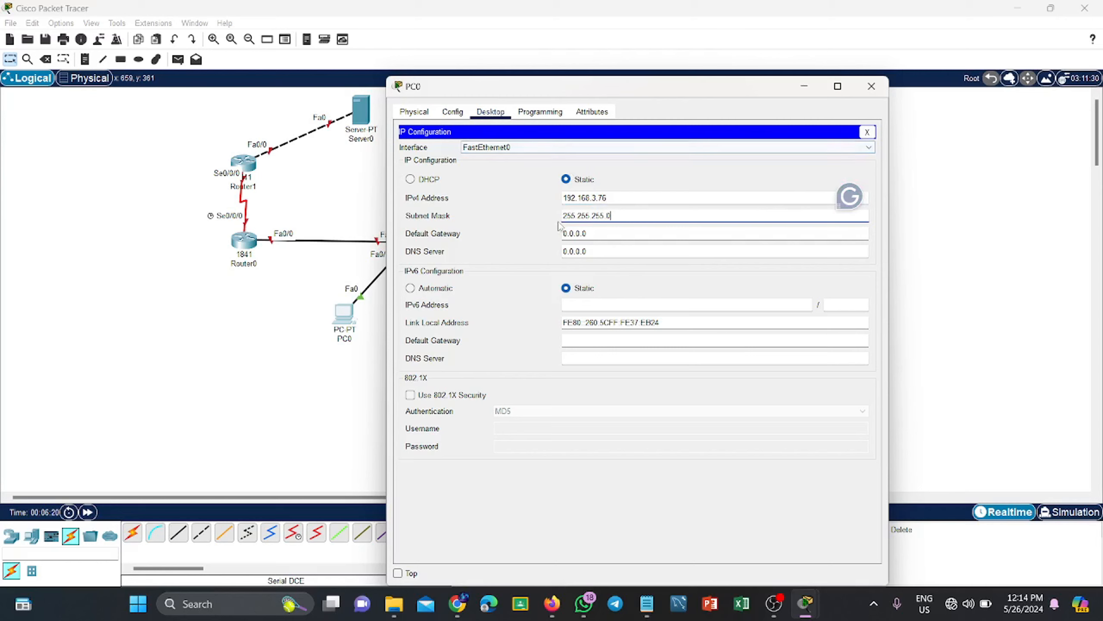
pyautogui.click(462, 115)
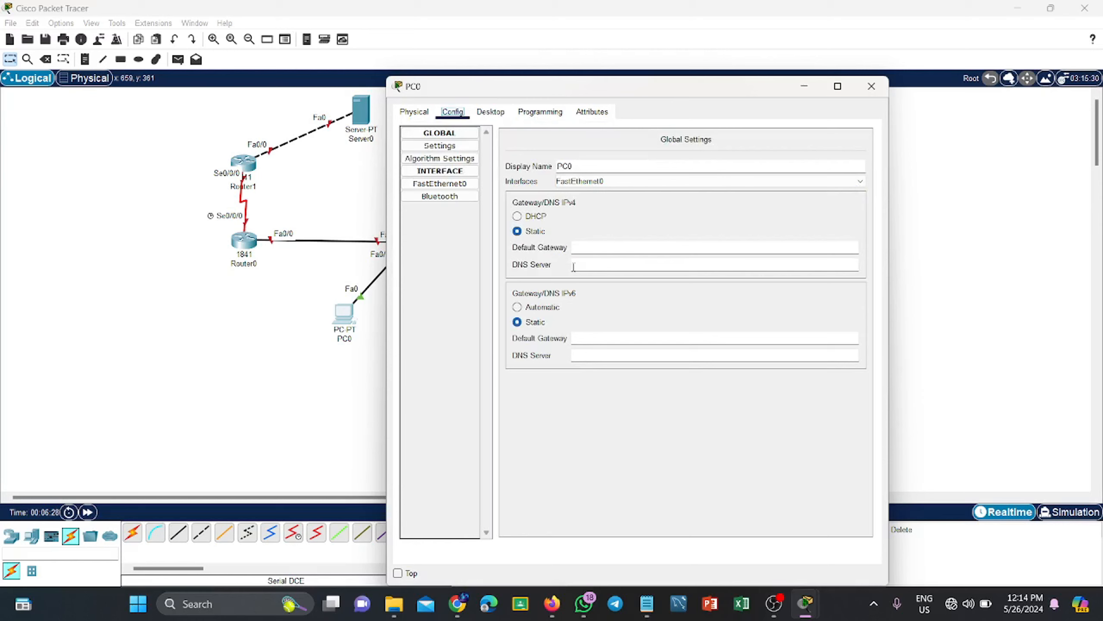
pyautogui.click(592, 250)
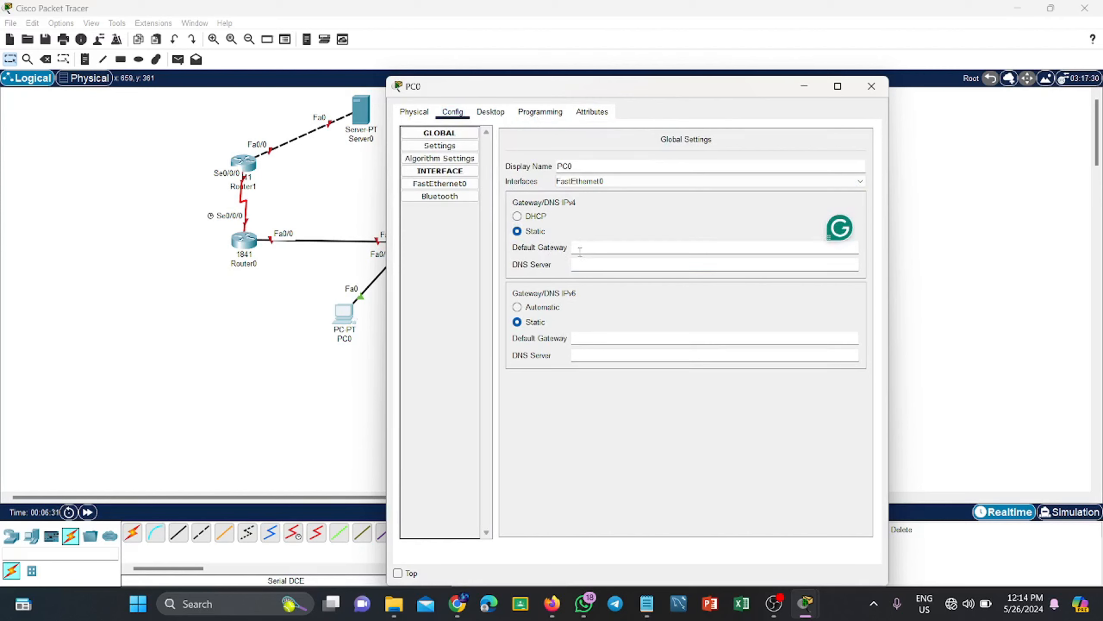
pyautogui.click(574, 251)
pyautogui.write('192.')
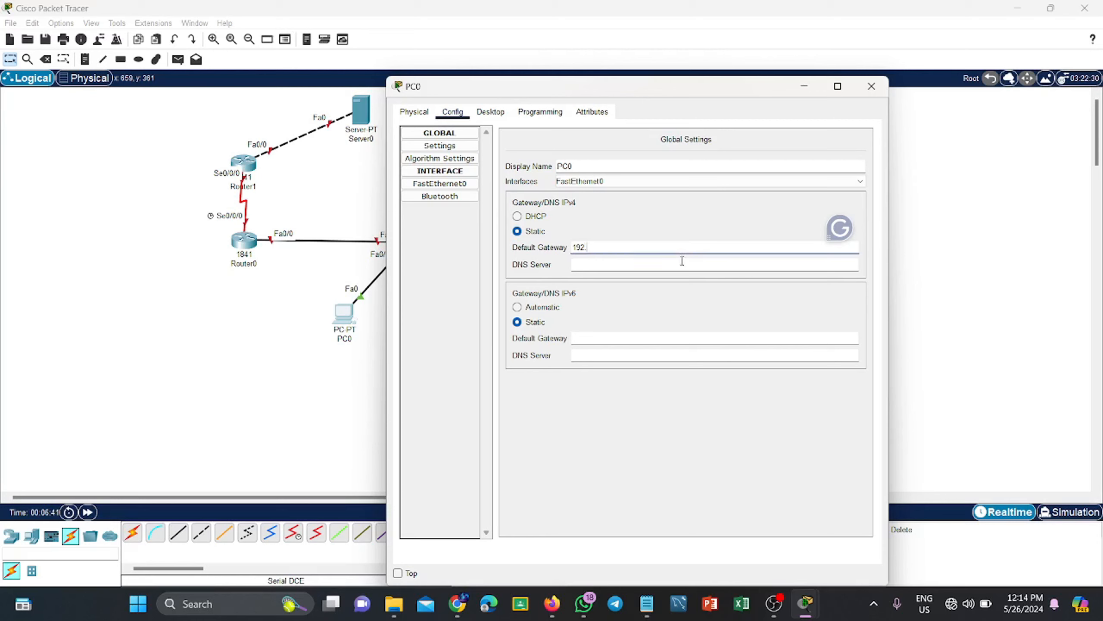
pyautogui.click(685, 265)
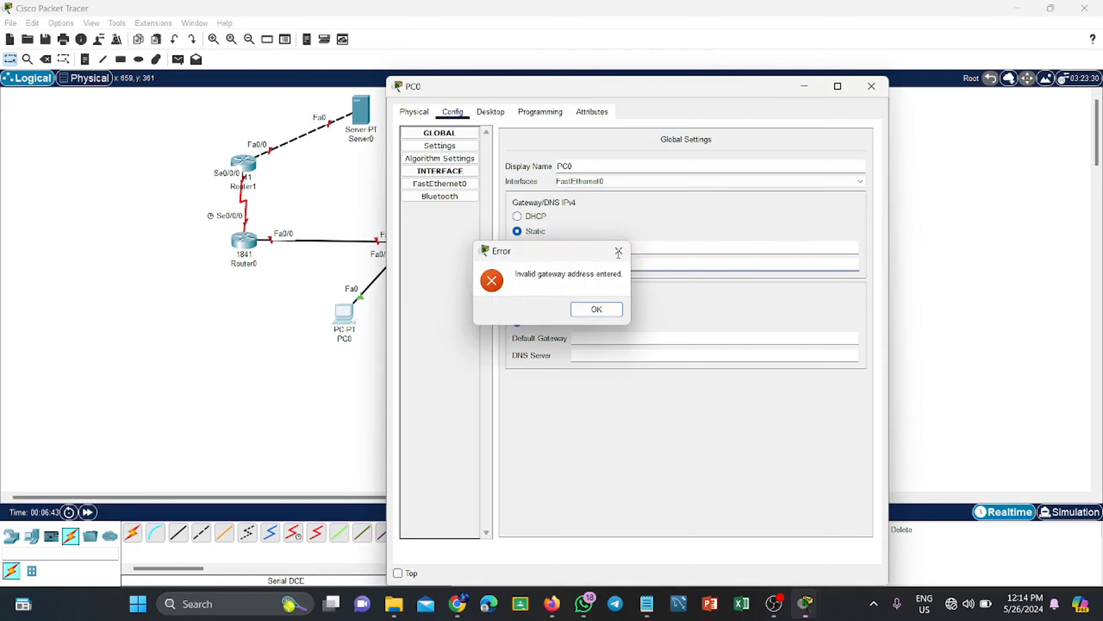
pyautogui.click(596, 308)
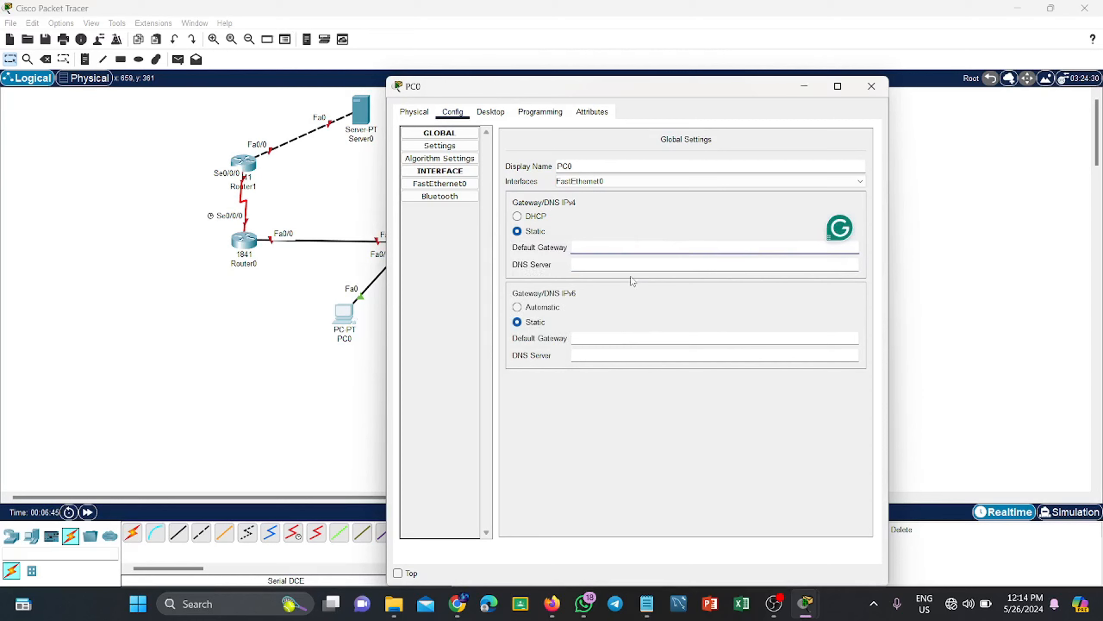
# Set PC0's IPv4 DNS server to 192.168.3.76 and its default gateway to 192.168.3.30
pyautogui.click(633, 267)
pyautogui.write('192.168.3.30')
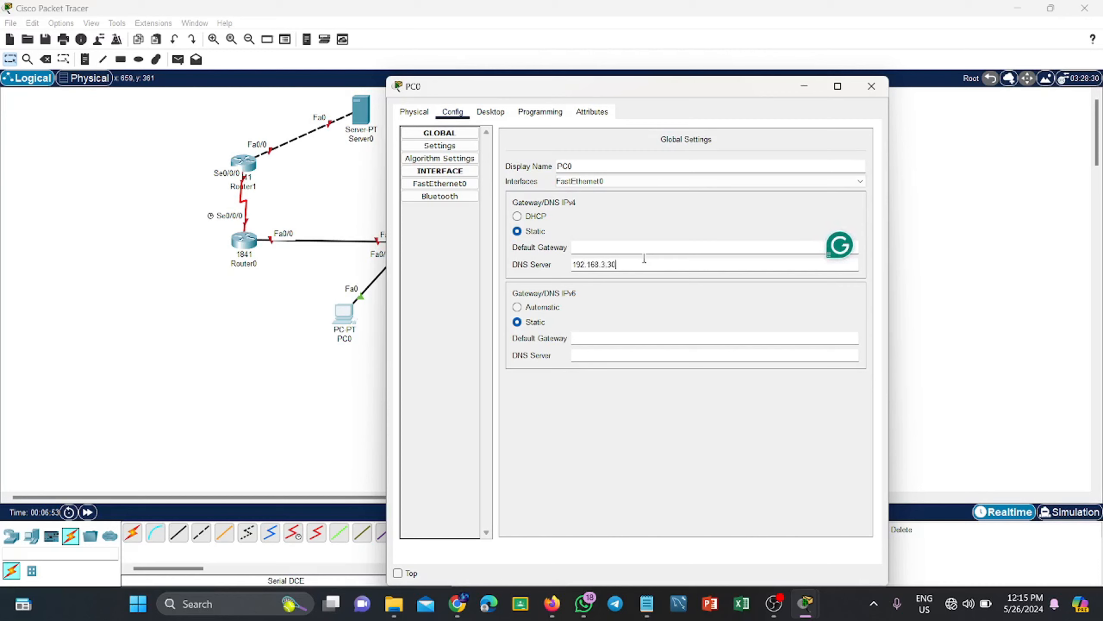
pyautogui.click(645, 259)
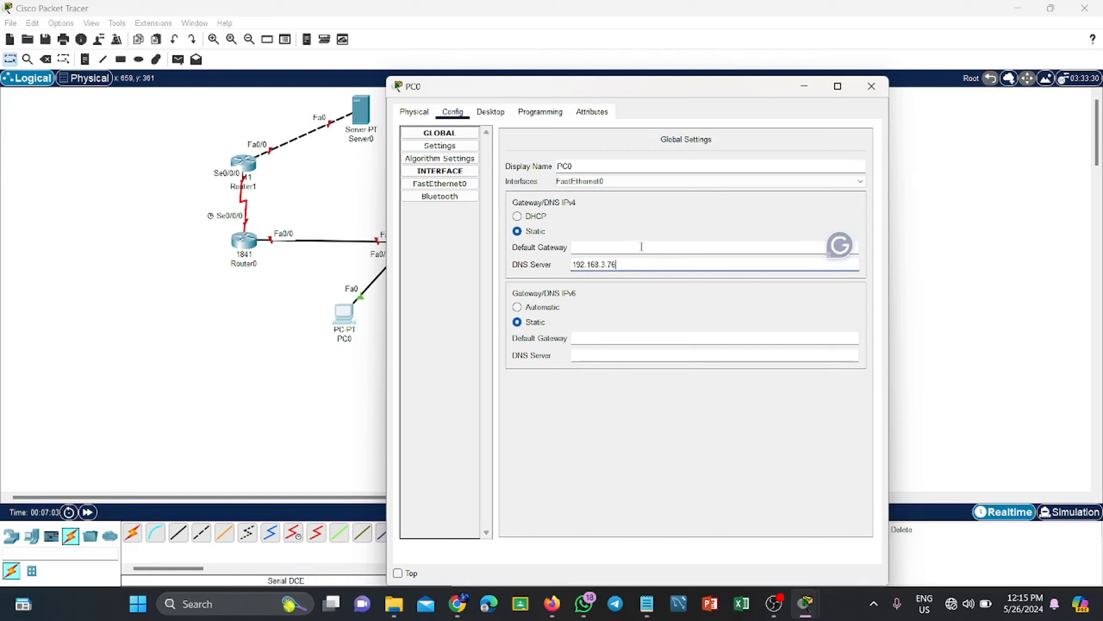
pyautogui.click(641, 247)
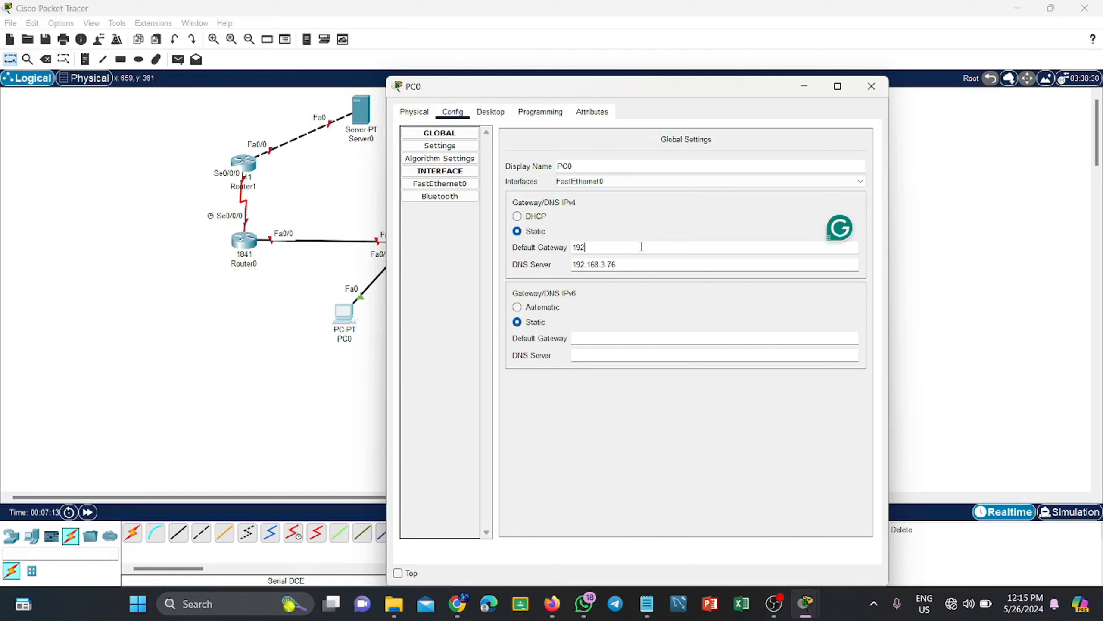
pyautogui.write('168.3.30')
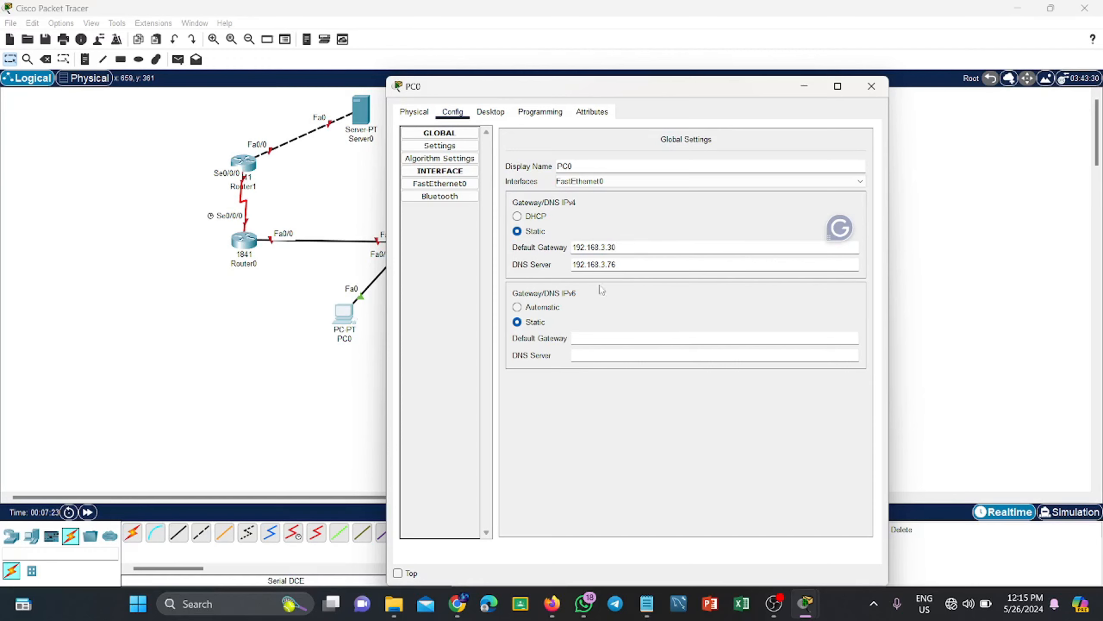
pyautogui.click(872, 86)
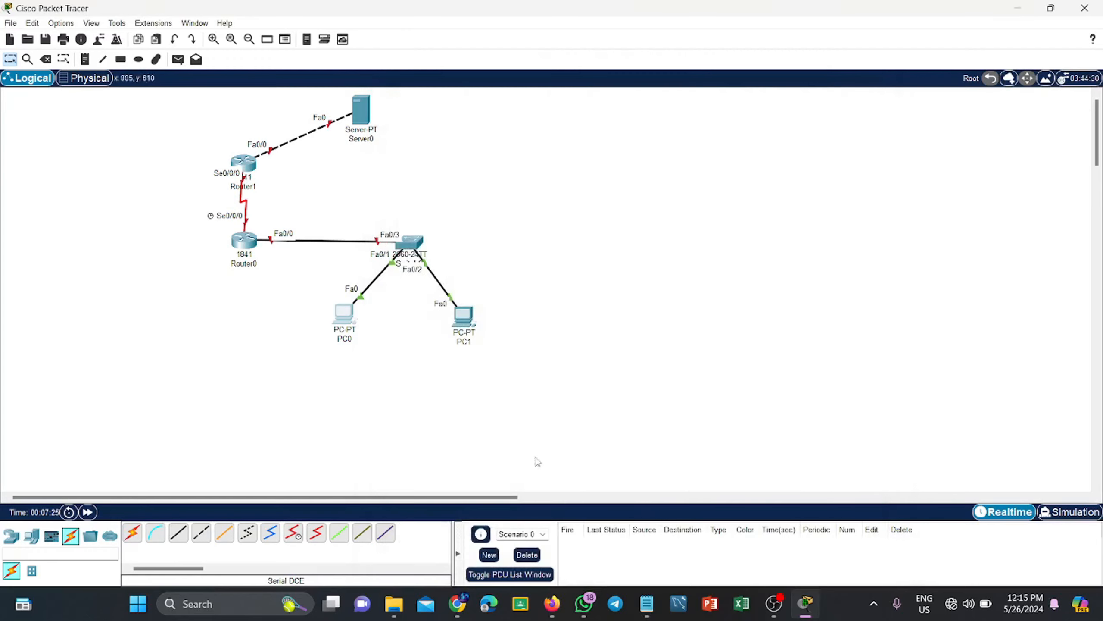
# Switch to Notepad and compare PC-1's IP address with its DNS server entry in the ping and traceroute notes
pyautogui.click(647, 603)
pyautogui.click(113, 236)
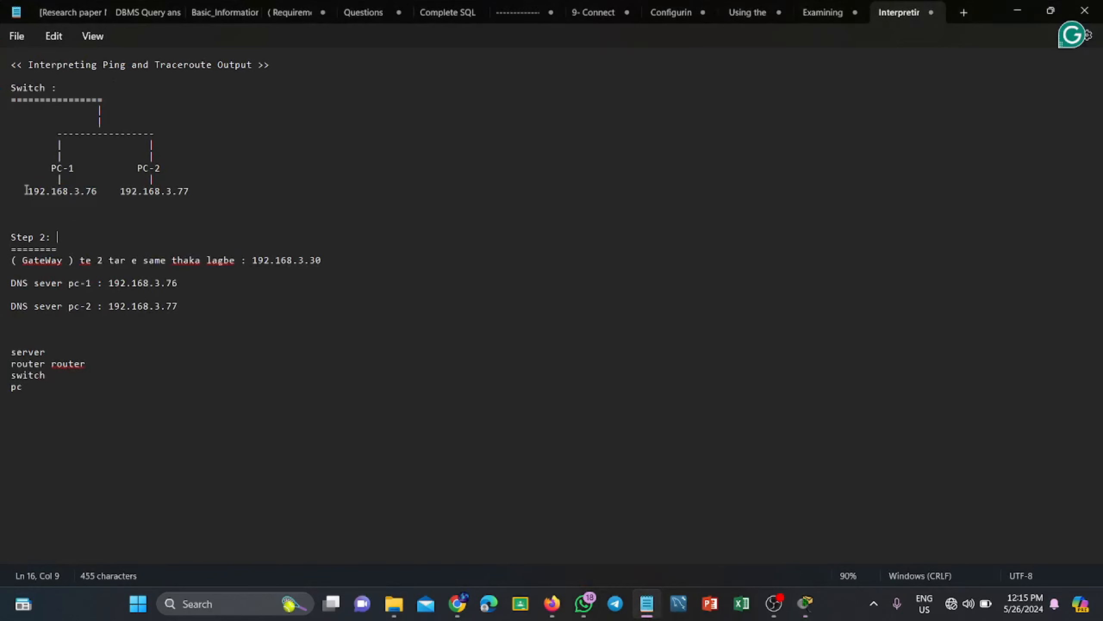
pyautogui.moveTo(24, 192); pyautogui.dragTo(100, 193)
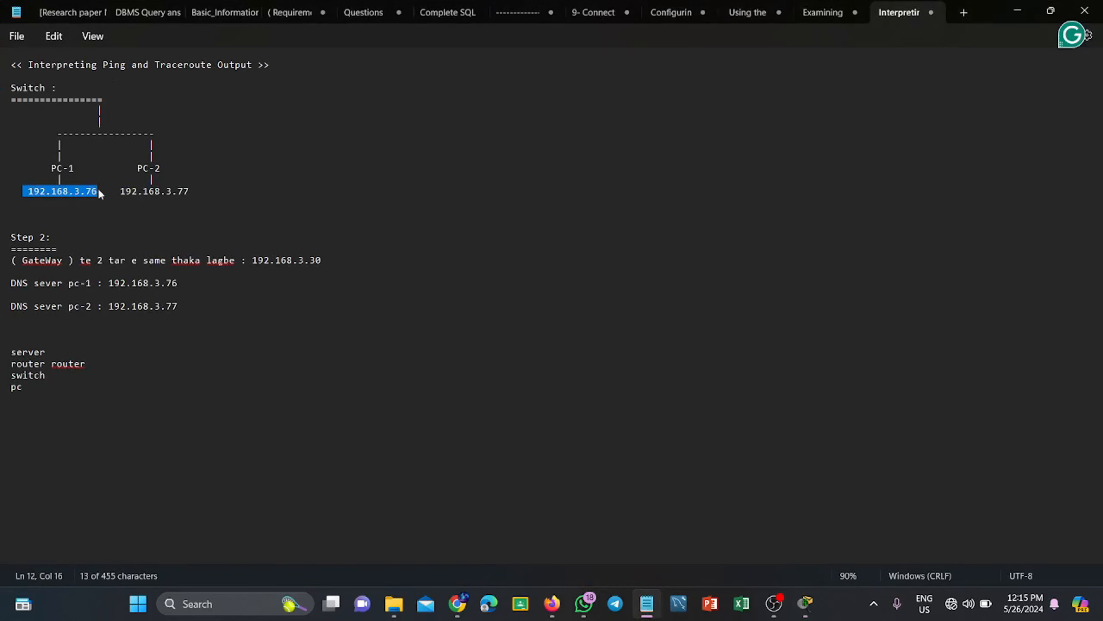
pyautogui.click(91, 192)
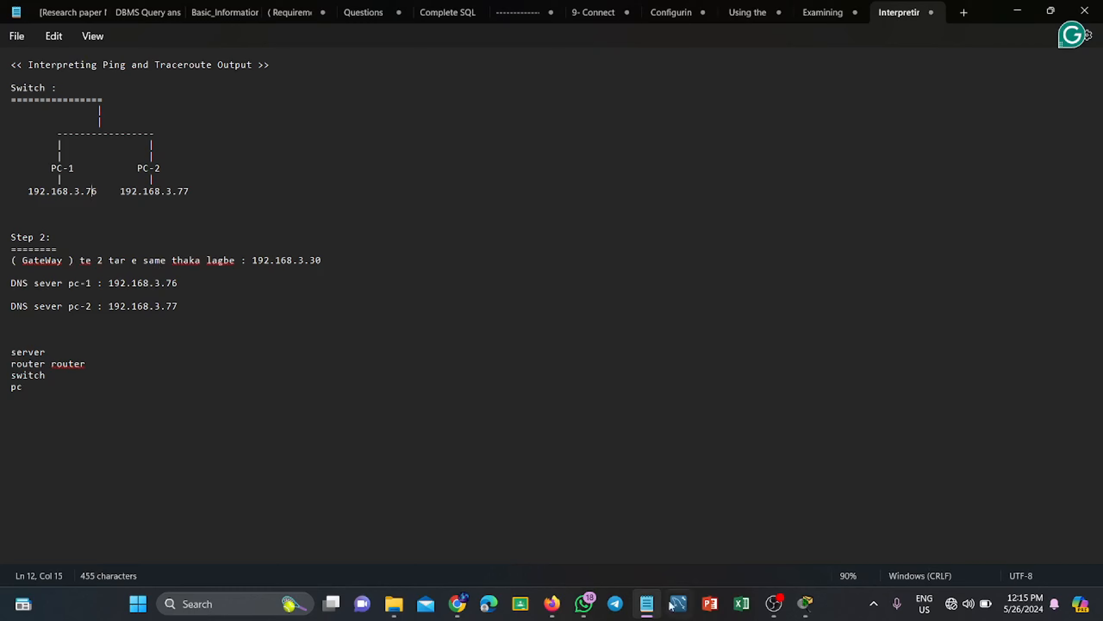
pyautogui.click(806, 603)
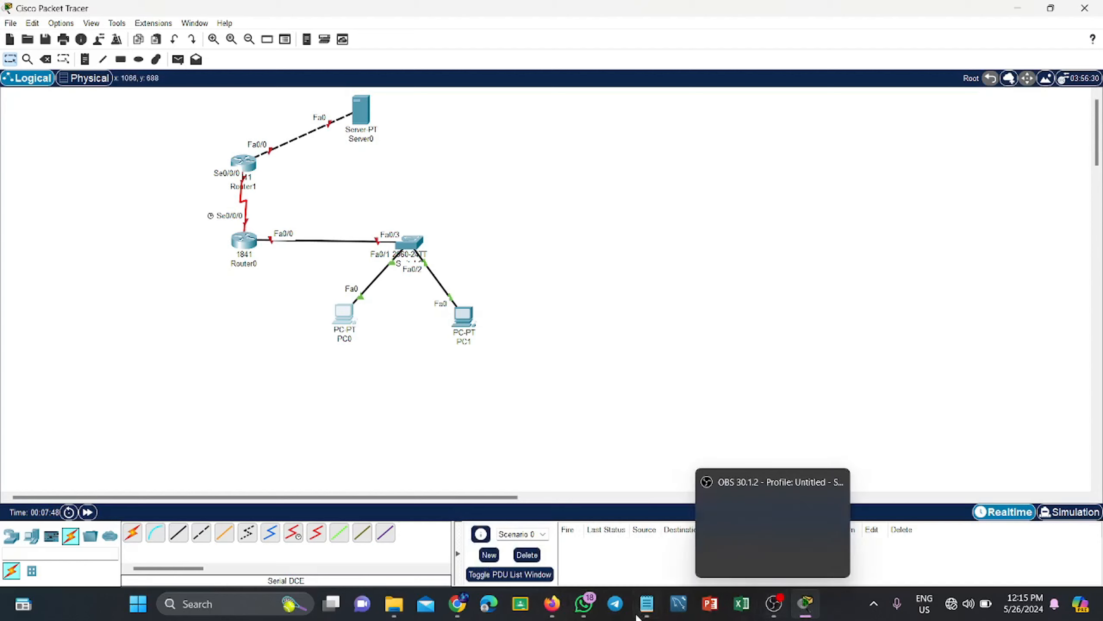
pyautogui.click(660, 611)
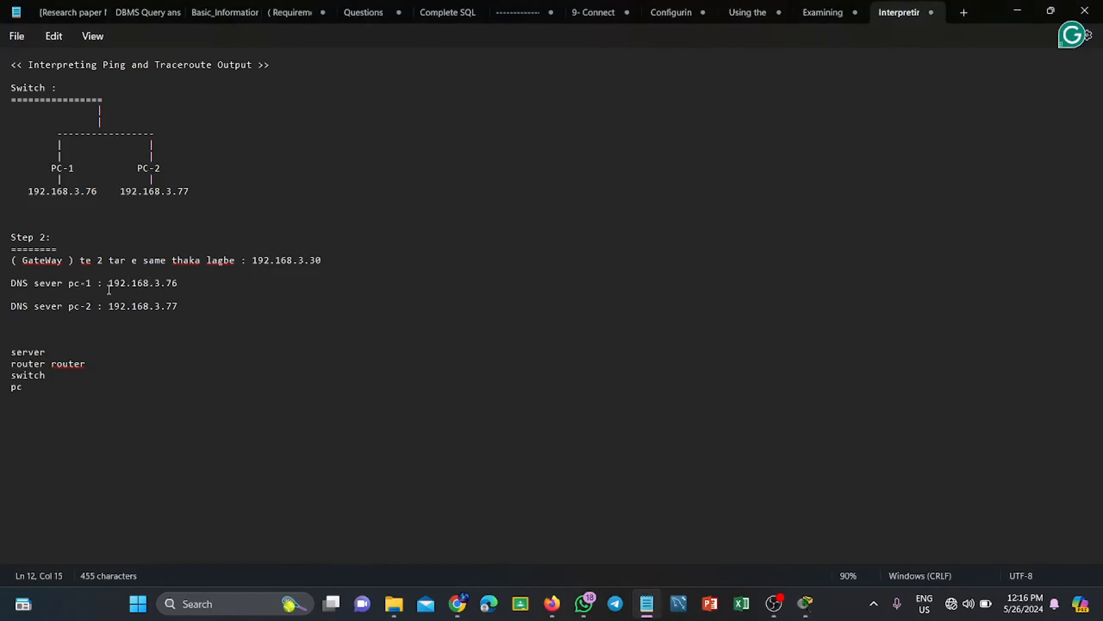
pyautogui.moveTo(109, 285); pyautogui.dragTo(161, 282)
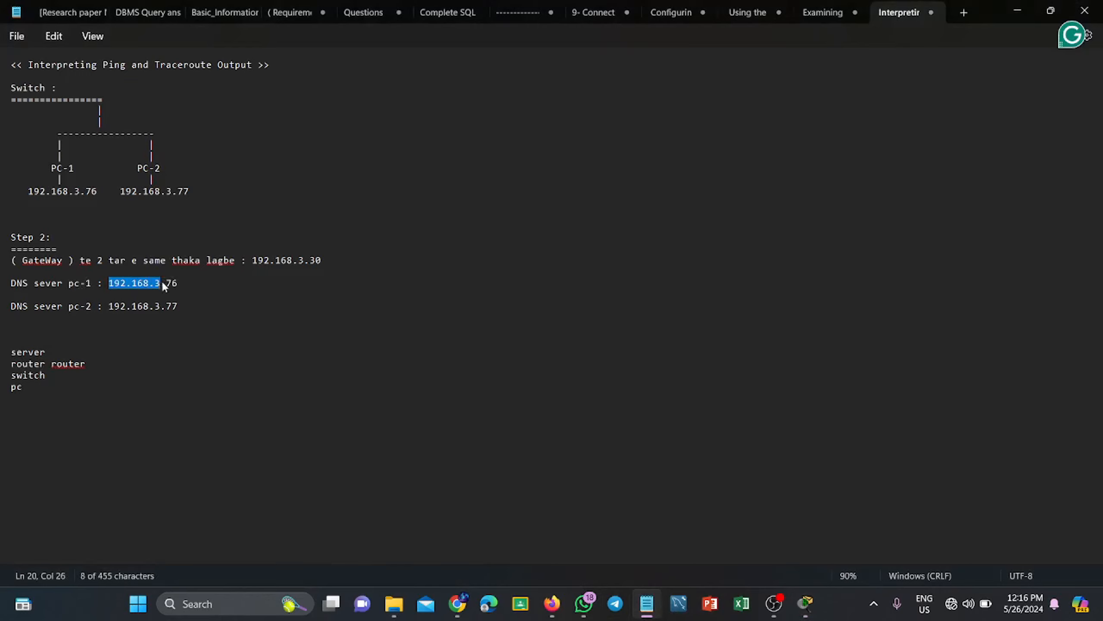
pyautogui.moveTo(81, 194); pyautogui.dragTo(96, 193)
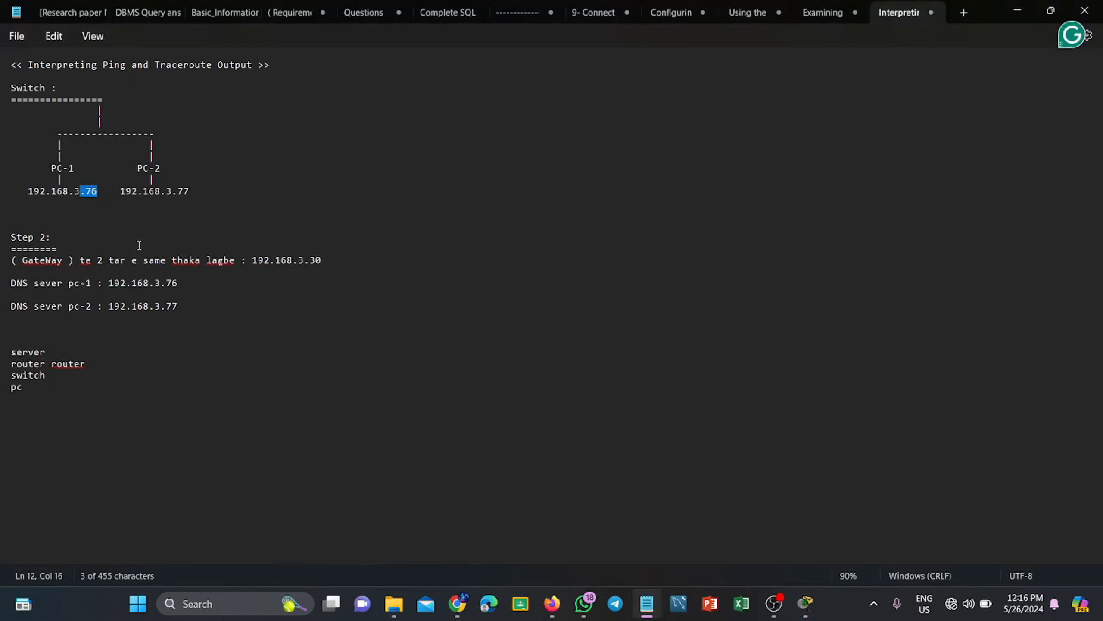
pyautogui.moveTo(166, 283); pyautogui.dragTo(179, 286)
# Back in Packet Tracer, check the default gateway and DNS server in PC0's global settings
pyautogui.click(1017, 11)
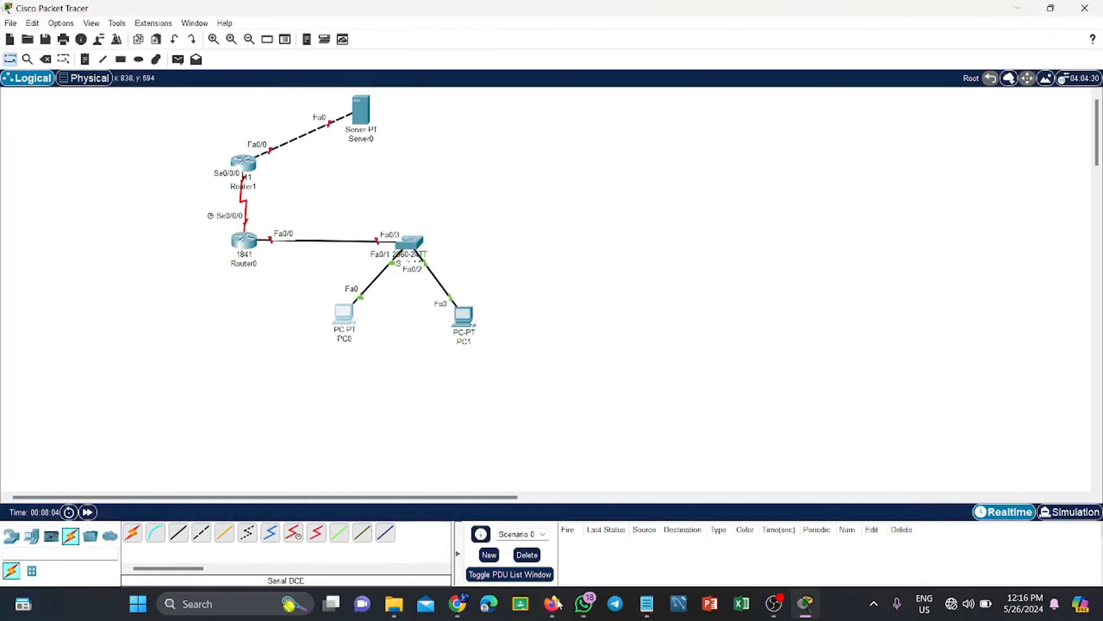
pyautogui.moveTo(799, 608)
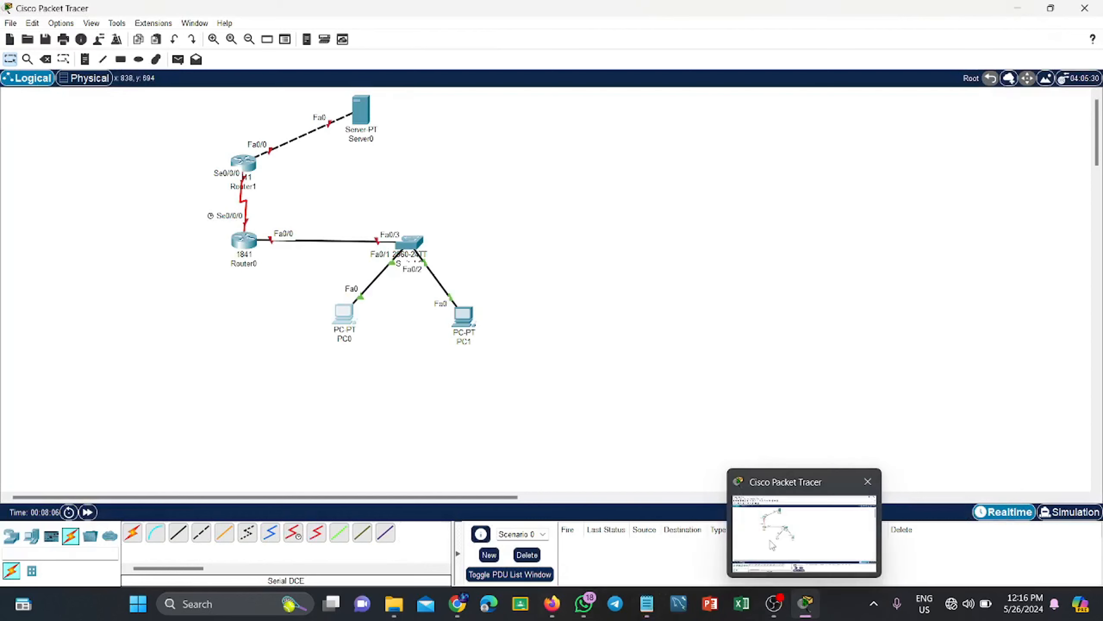
pyautogui.click(343, 313)
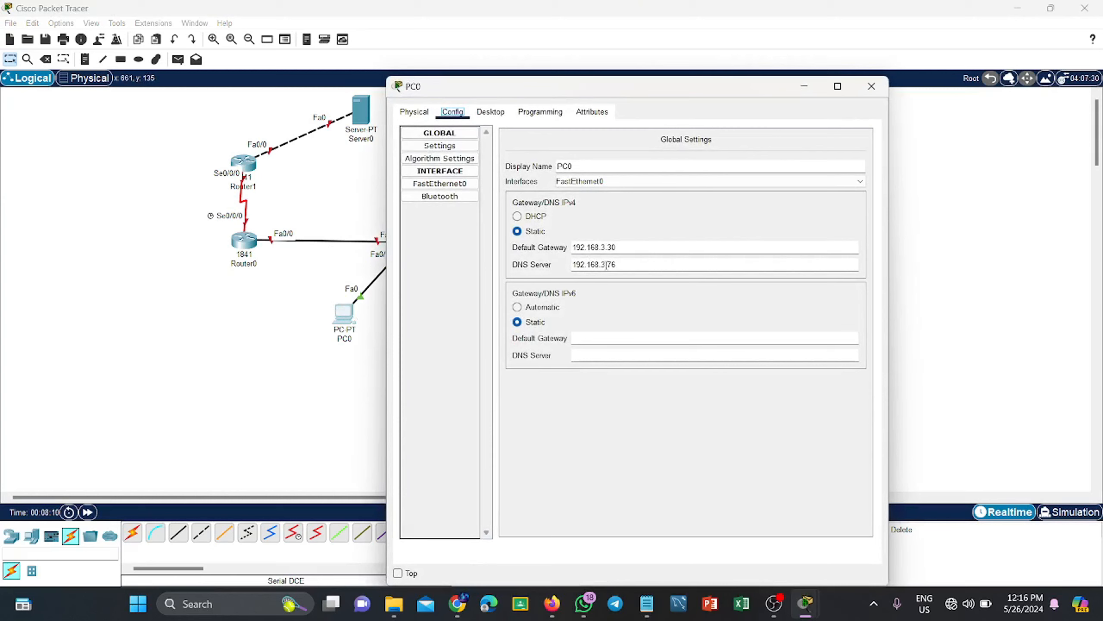
pyautogui.moveTo(602, 264); pyautogui.dragTo(617, 265)
pyautogui.click(616, 264)
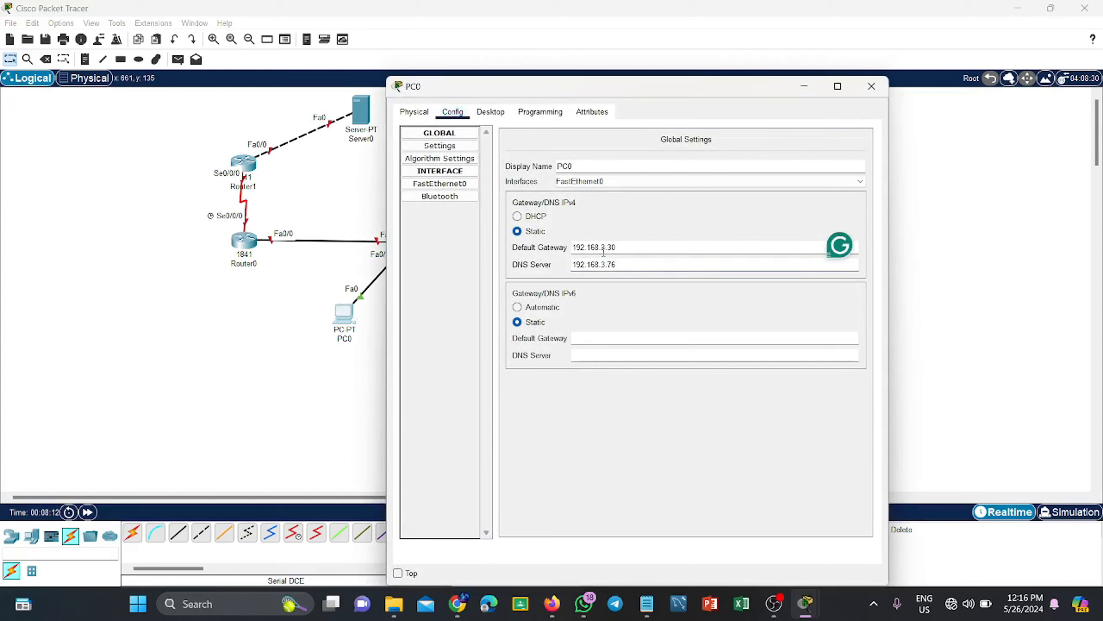
pyautogui.click(872, 86)
# Set PC1's static IPv4 address to 192.168.3.77 with subnet mask 255.255.255.0
pyautogui.click(458, 319)
pyautogui.click(503, 114)
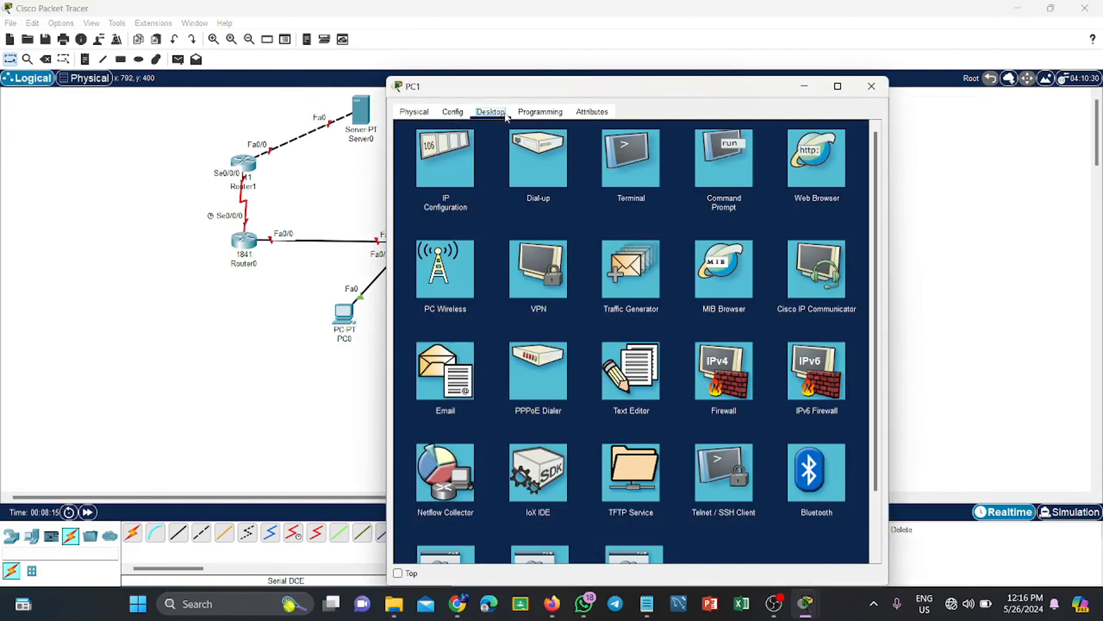
pyautogui.click(458, 145)
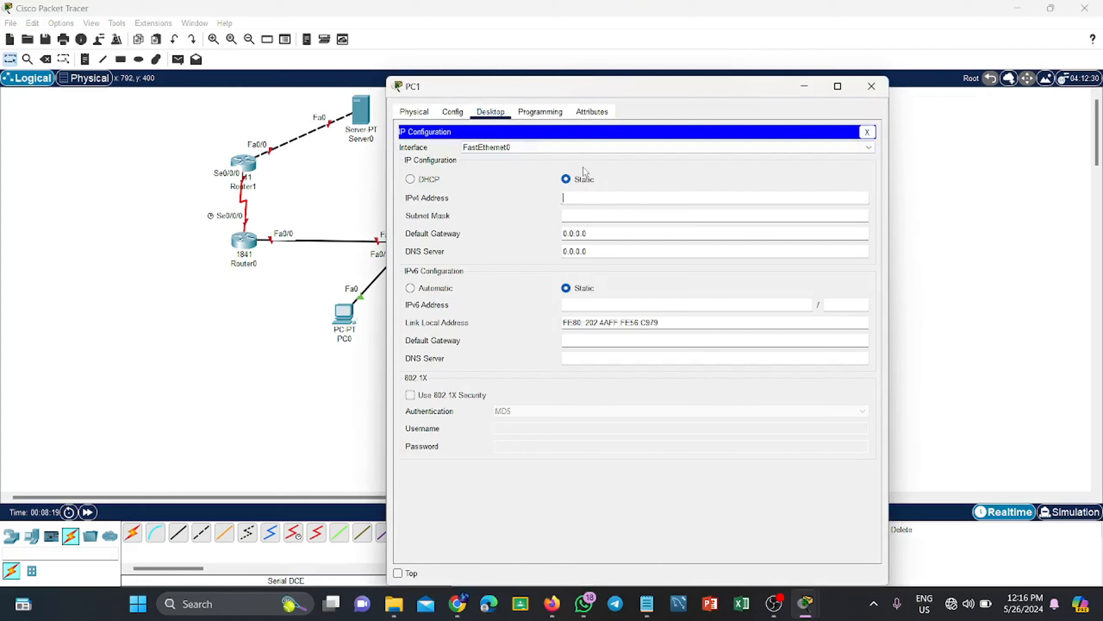
pyautogui.write('192.168')
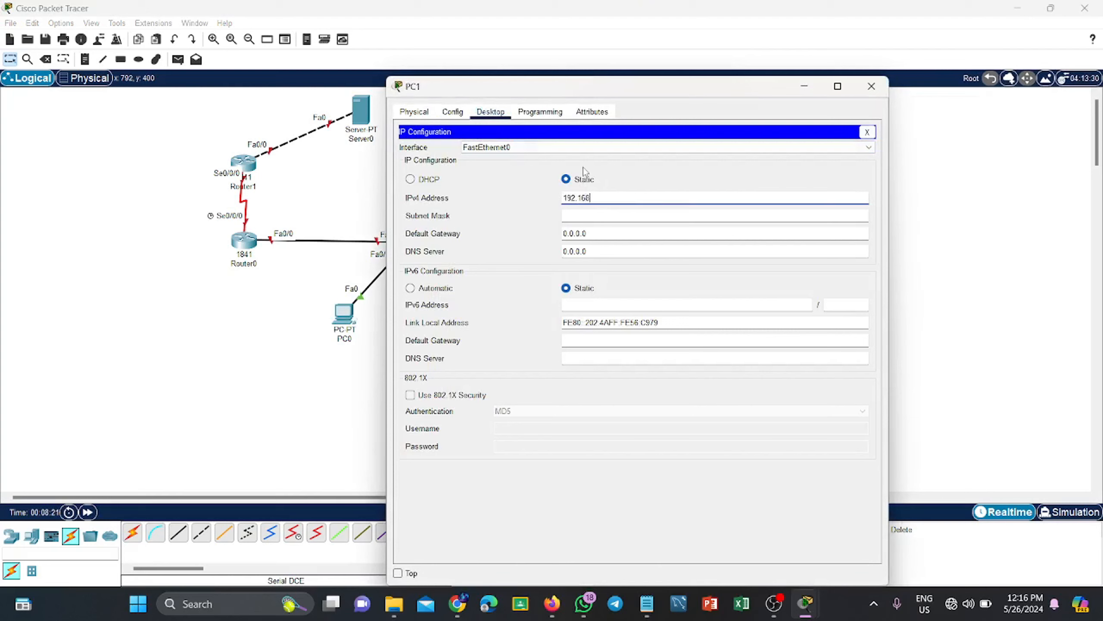
pyautogui.write('.3.77')
pyautogui.click(604, 216)
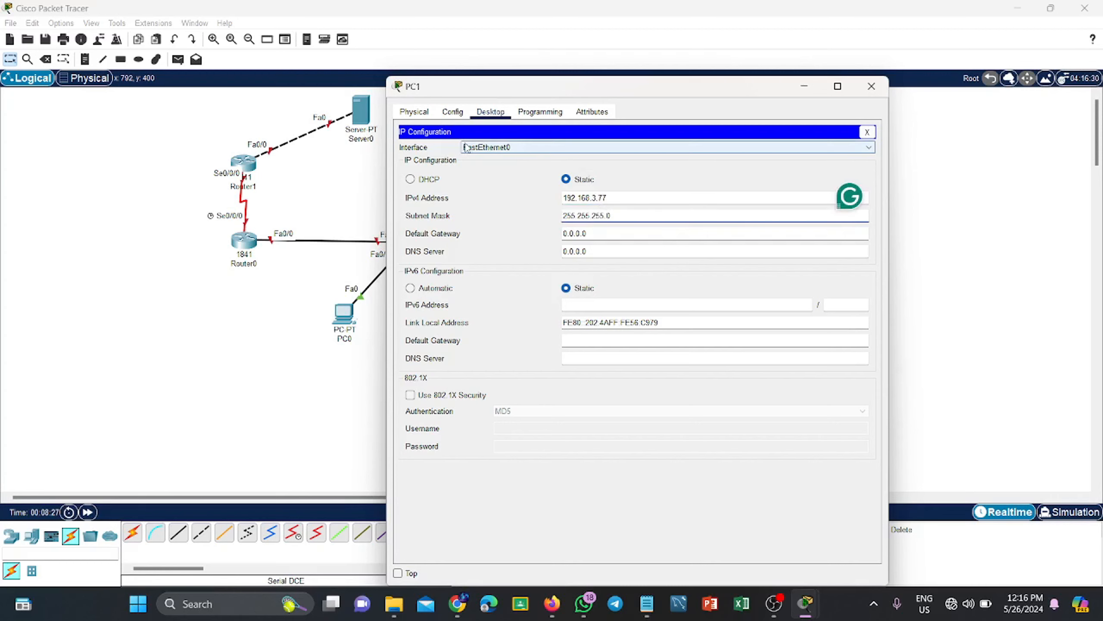
# Set PC1's IPv4 default gateway to 192.168.3.30 and its DNS server to 192.168.3.77 in its global settings
pyautogui.click(453, 112)
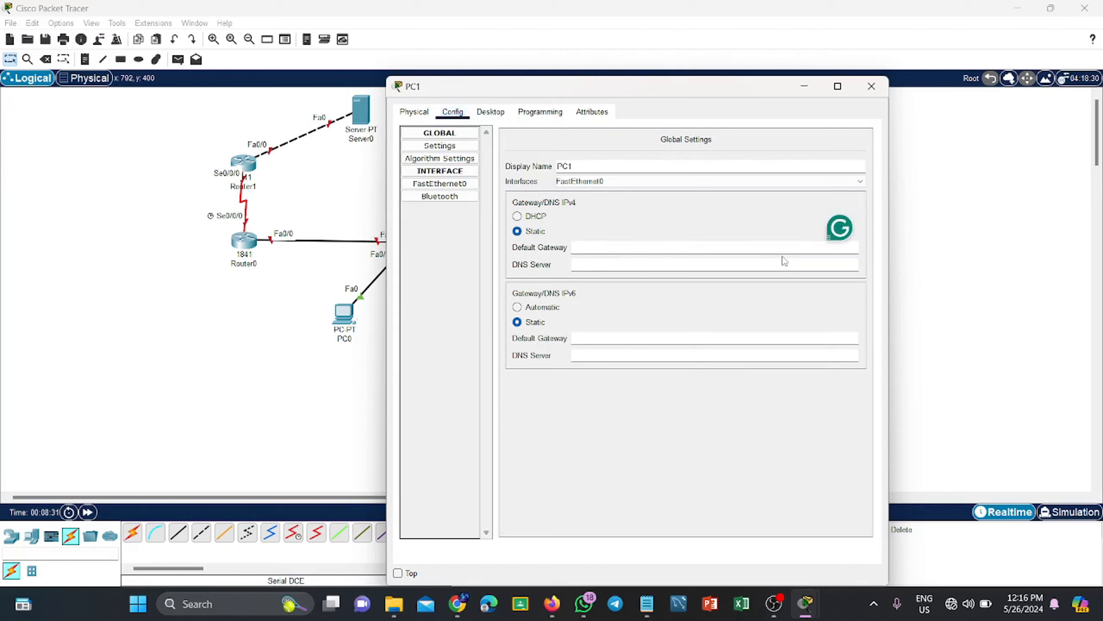
pyautogui.write('19')
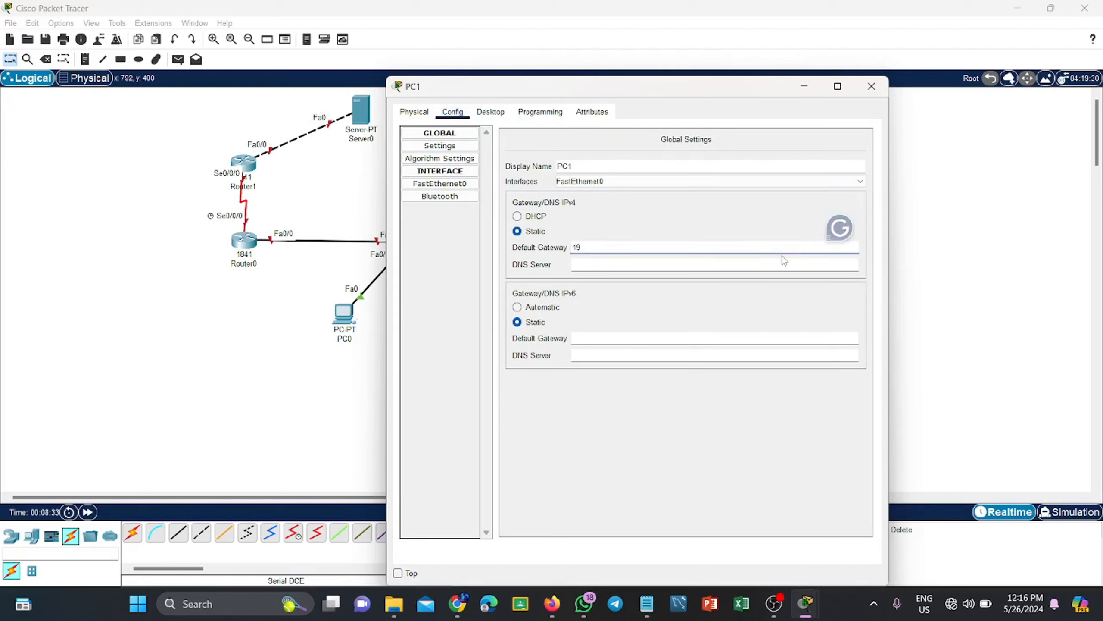
pyautogui.write('2.168.3.30')
pyautogui.click(748, 265)
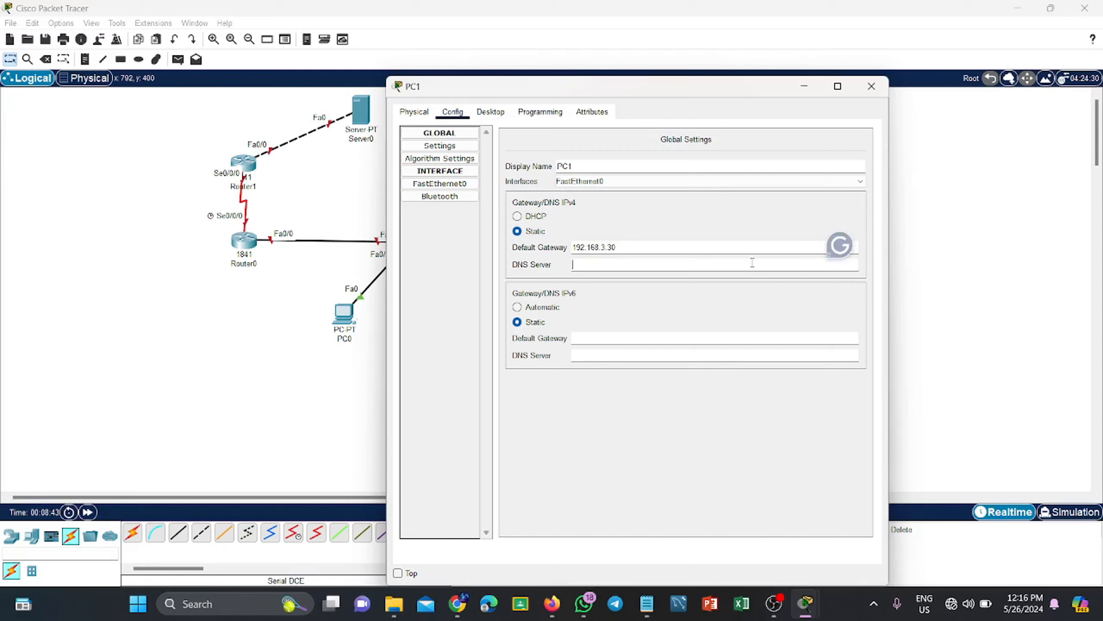
pyautogui.write('192.168.3.77')
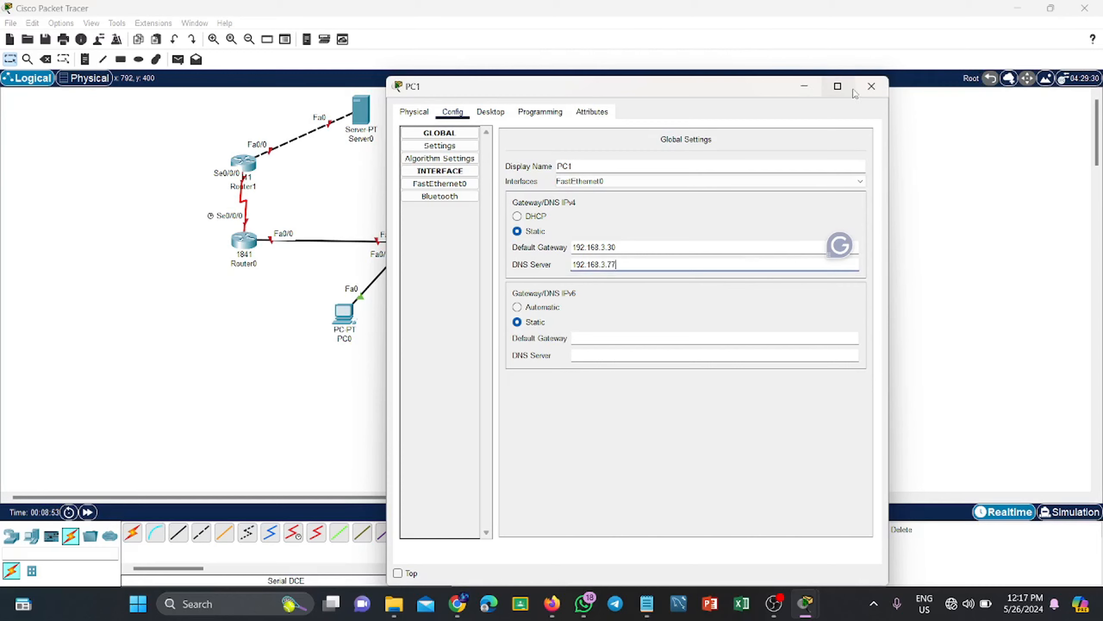
pyautogui.click(872, 86)
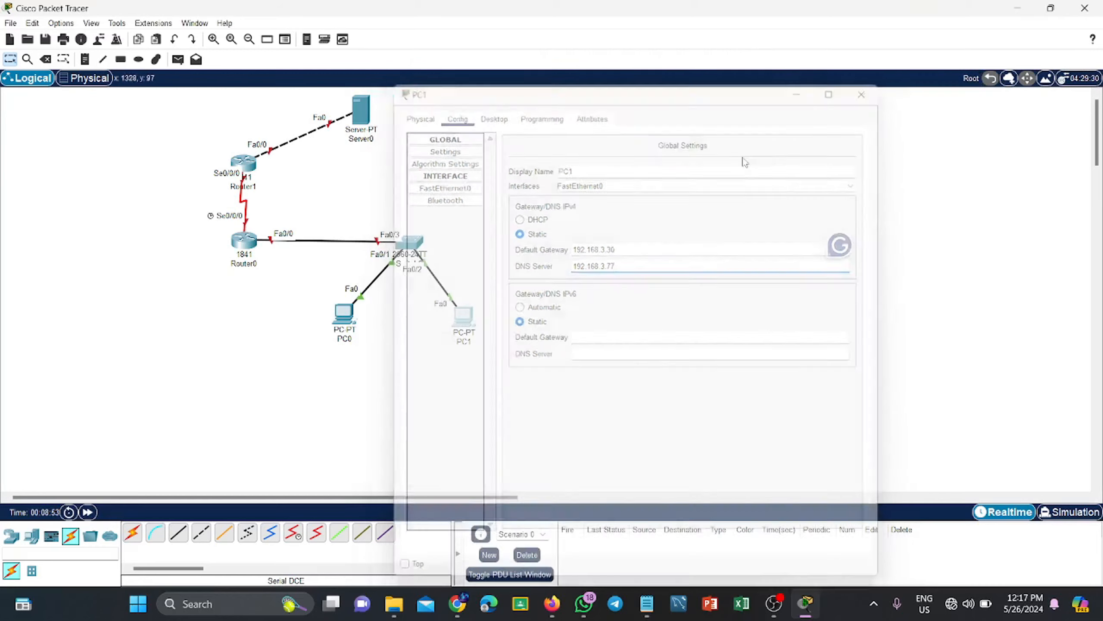
# Ping 192.168.3.77 from PC0's command prompt
pyautogui.click(347, 316)
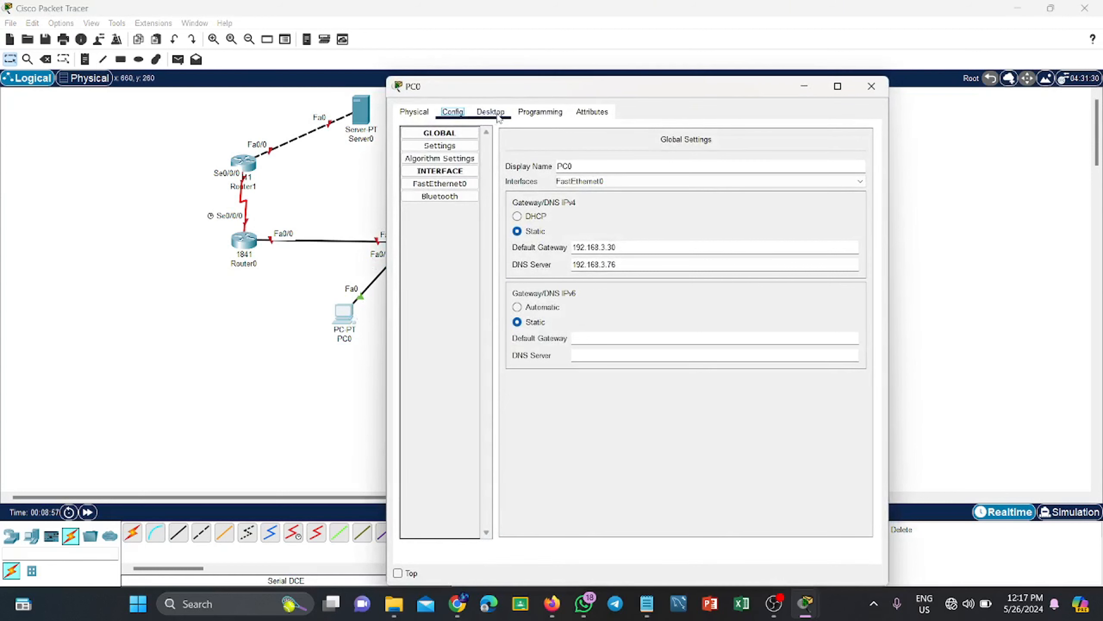
pyautogui.click(491, 113)
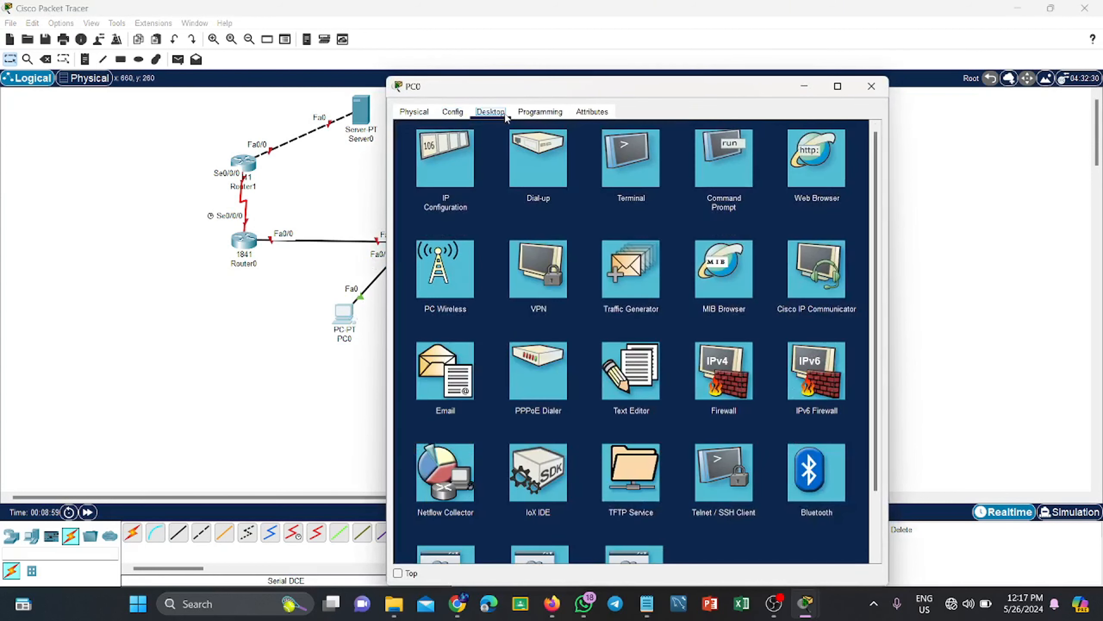
pyautogui.click(717, 169)
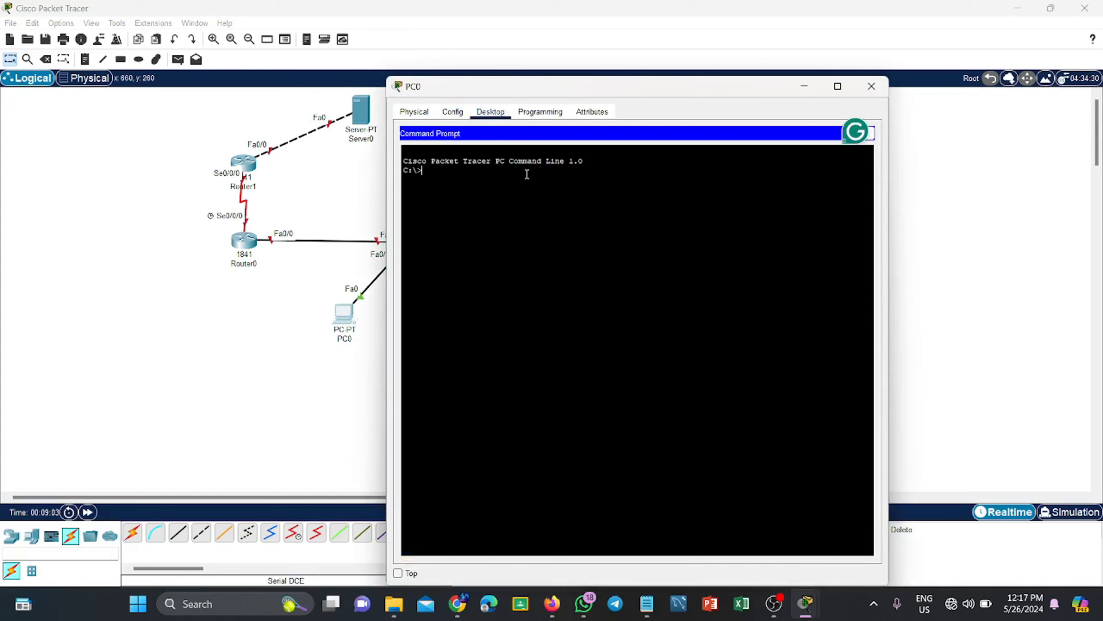
pyautogui.write('ping')
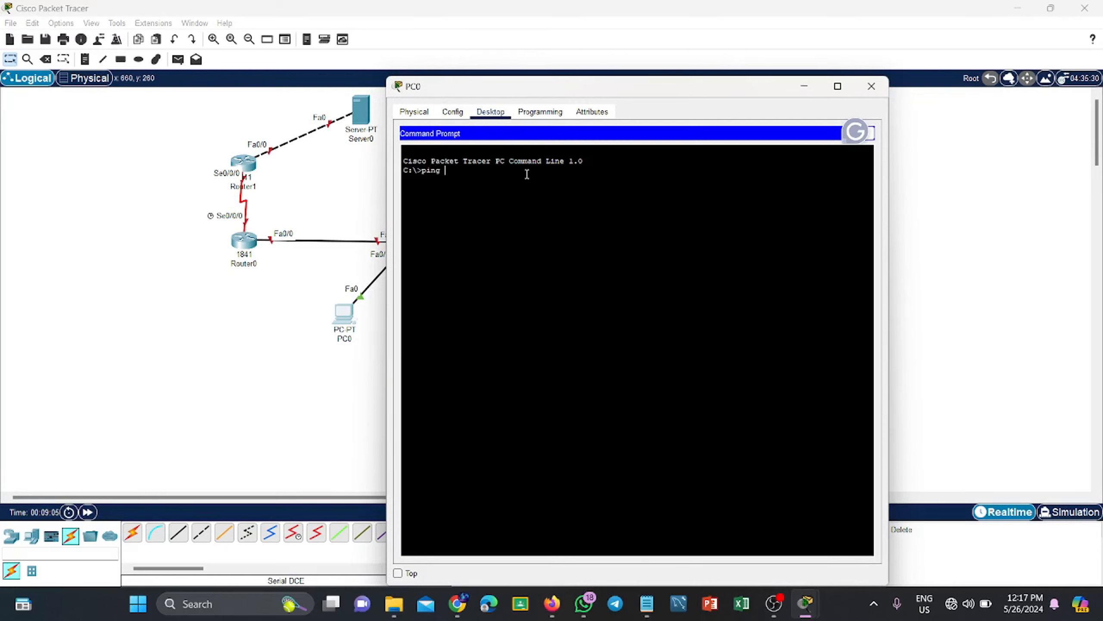
pyautogui.write(' 192.168.3.77')
pyautogui.press('Return')
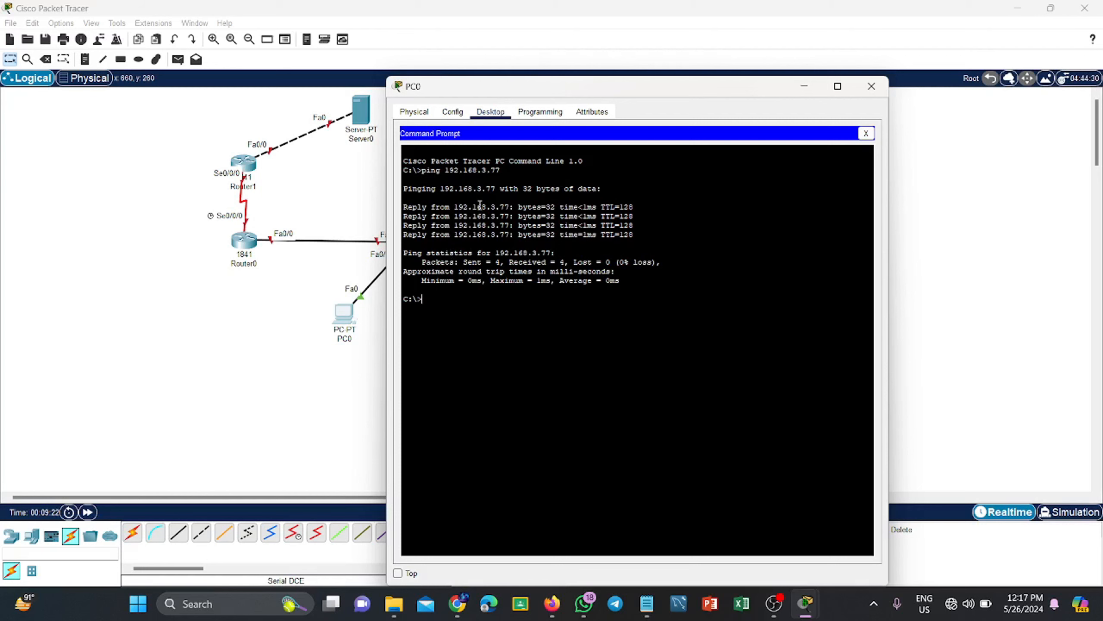
# Ping 192.168.3.77 from PC1's command prompt and close the PC1 window
pyautogui.moveTo(697, 87); pyautogui.dragTo(616, 348)
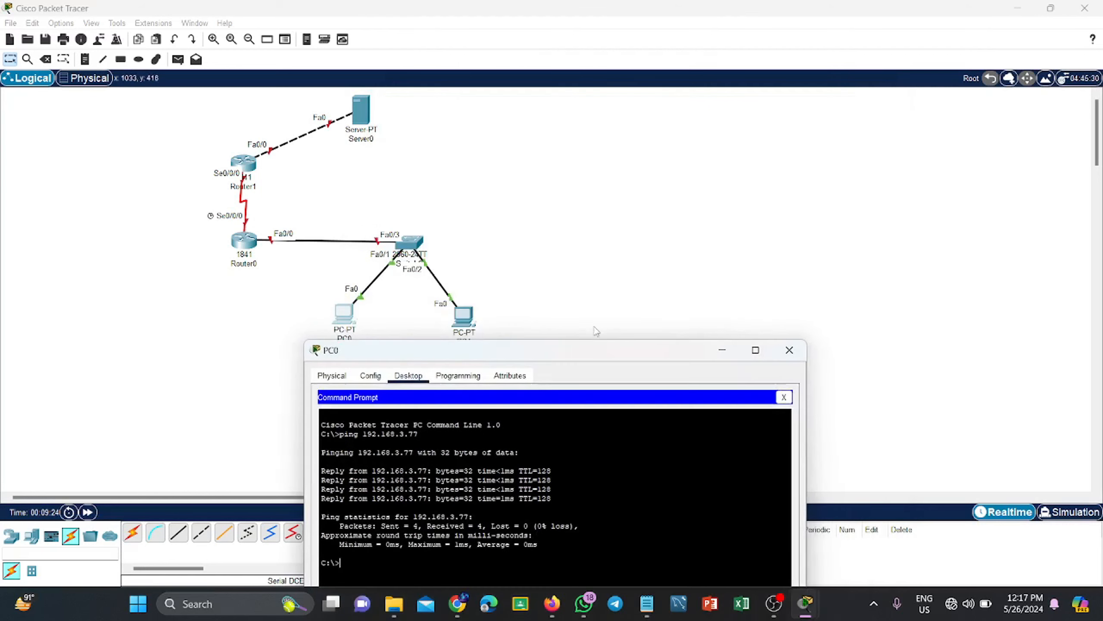
pyautogui.click(467, 316)
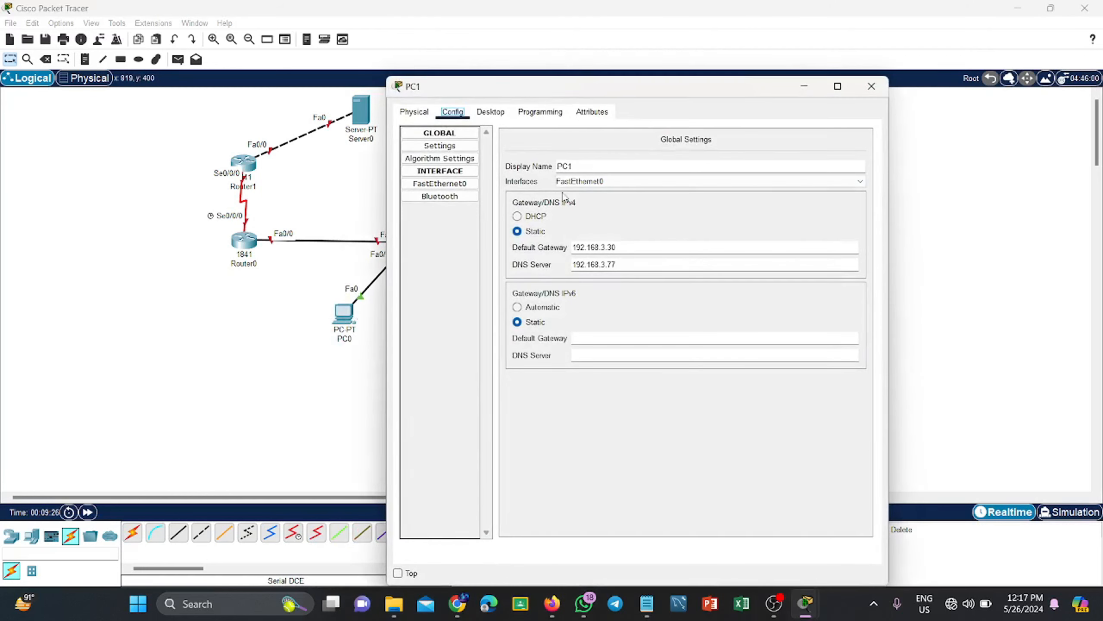
pyautogui.click(491, 112)
pyautogui.click(713, 167)
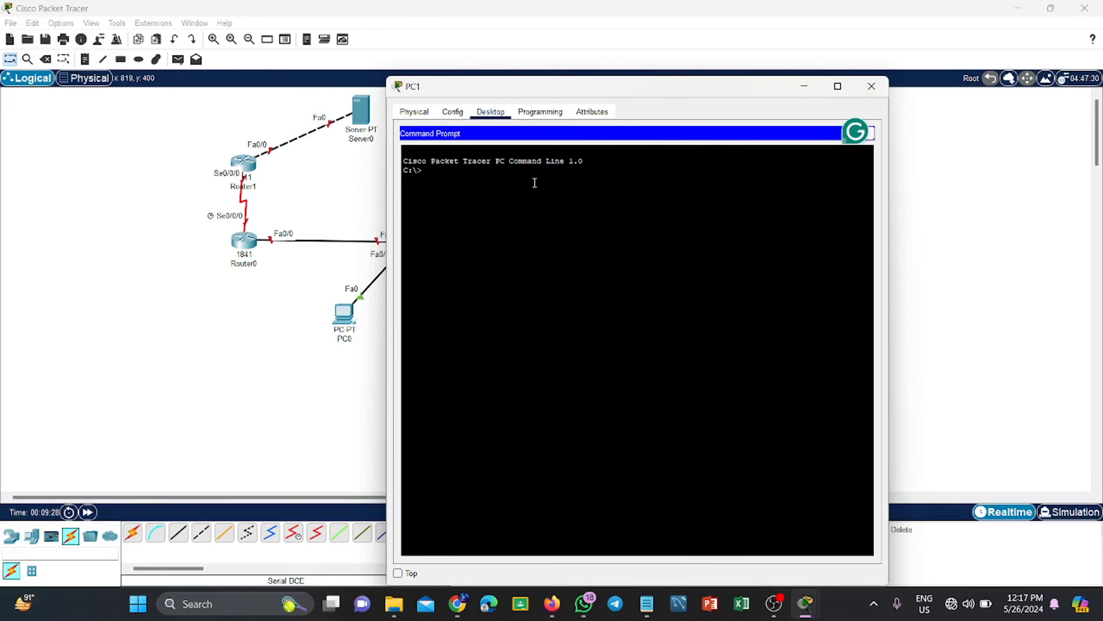
pyautogui.write('ping 19')
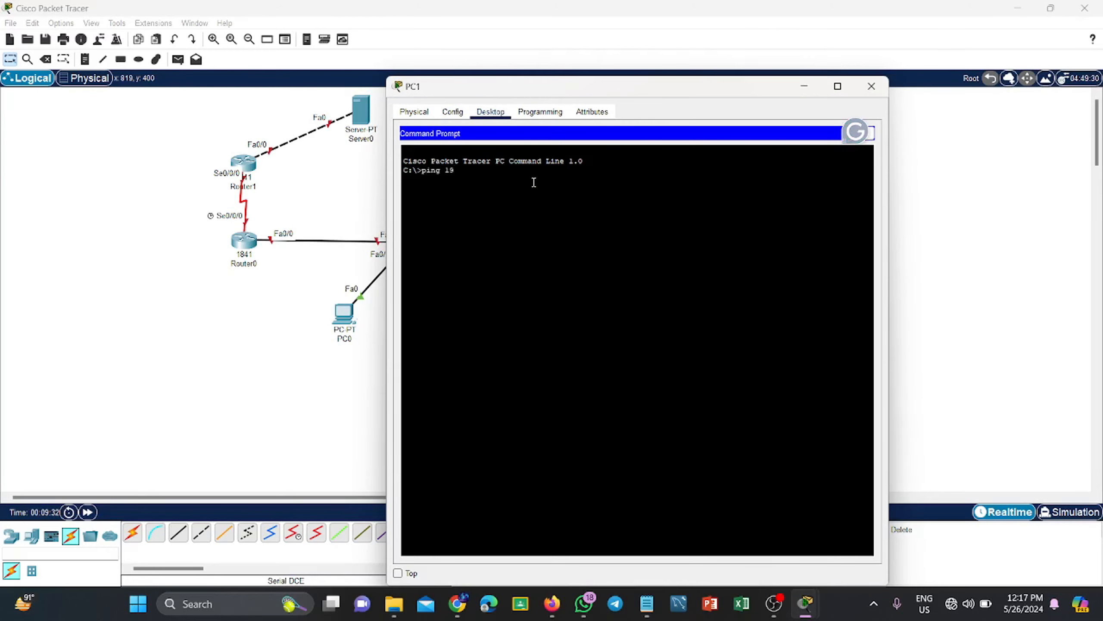
pyautogui.write('2.168.3.77')
pyautogui.press('Return')
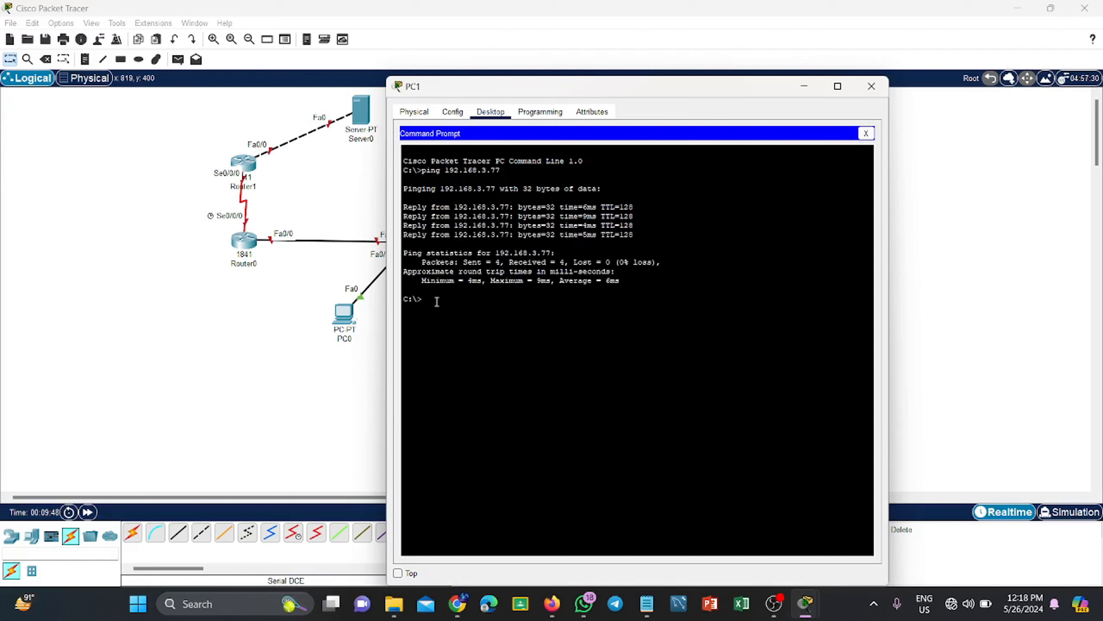
pyautogui.click(863, 91)
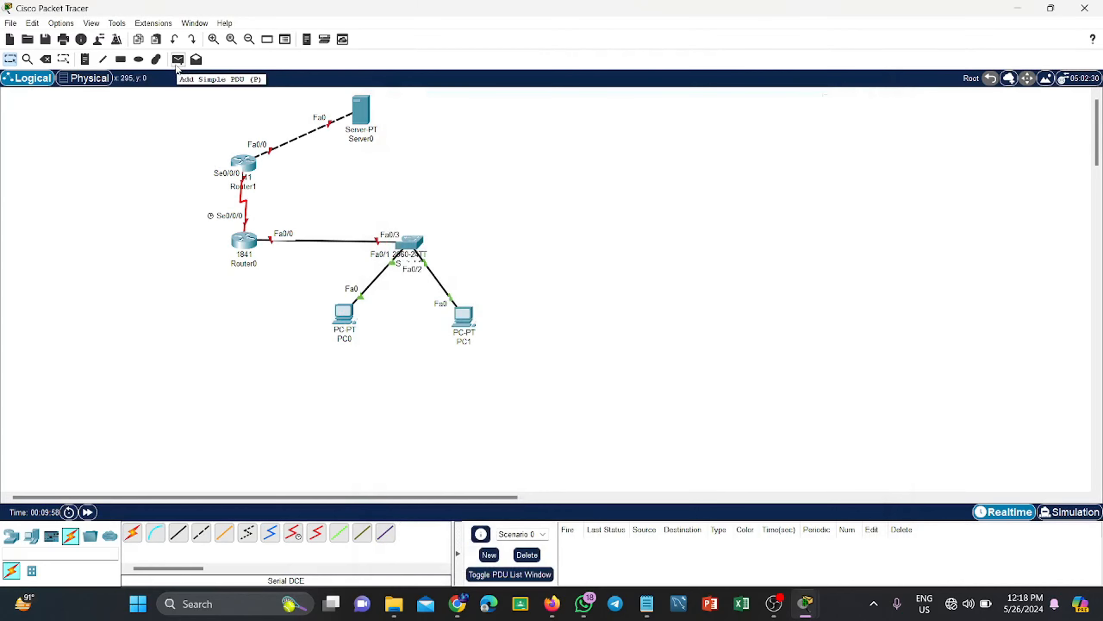
# Send a simple PDU from PC0 to PC1
pyautogui.click(178, 59)
pyautogui.click(330, 325)
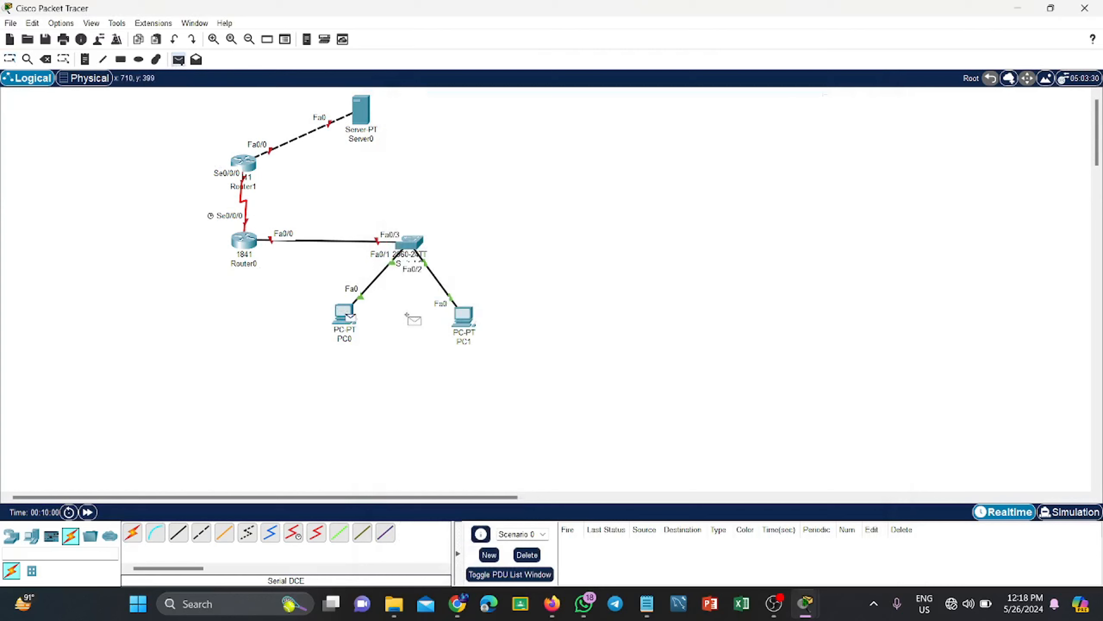
pyautogui.click(463, 314)
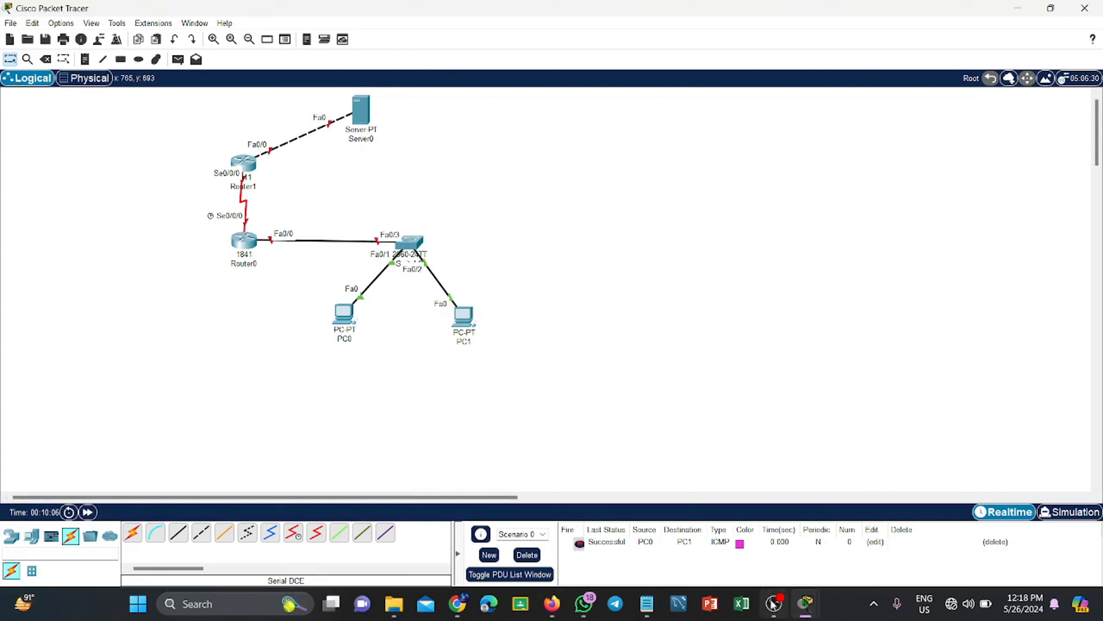
pyautogui.click(785, 607)
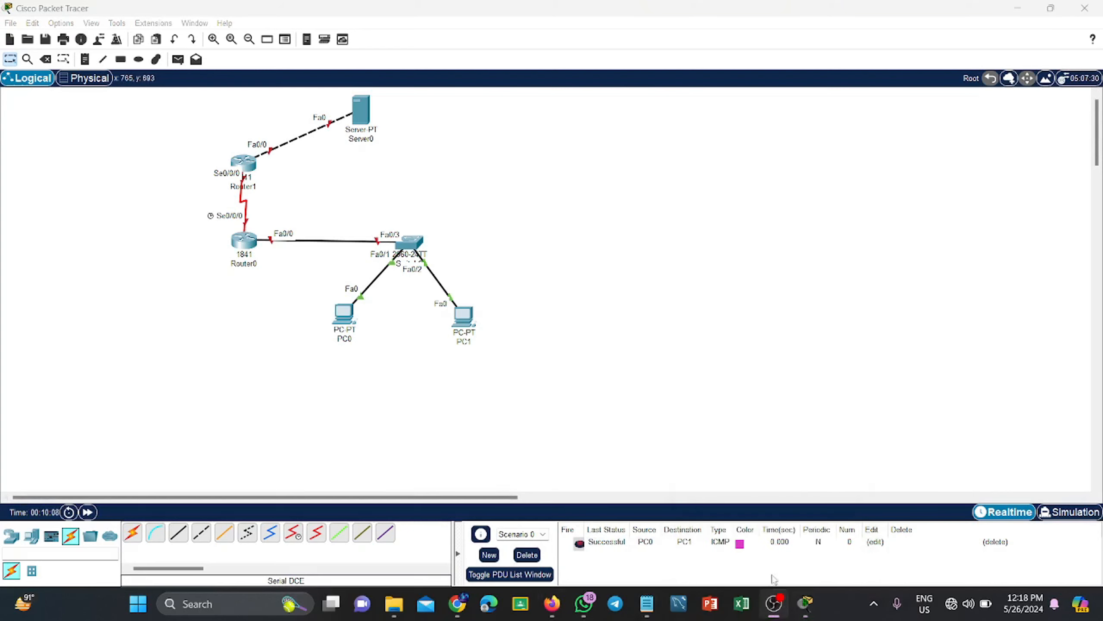